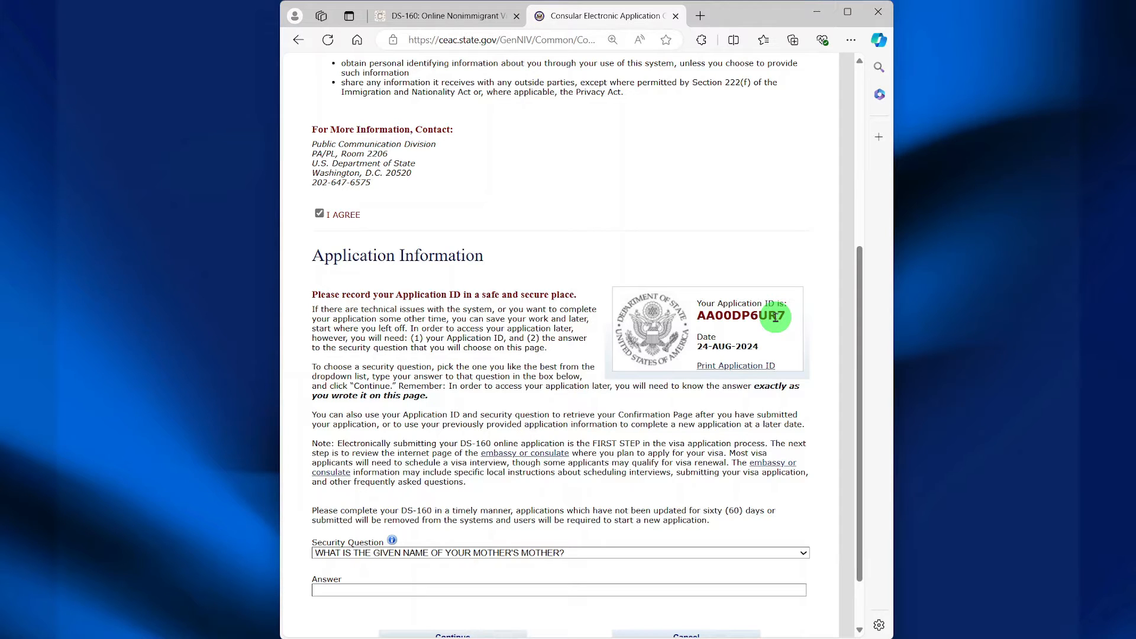
- Open the printable Application ID page and cancel the print dialog
click(735, 365)
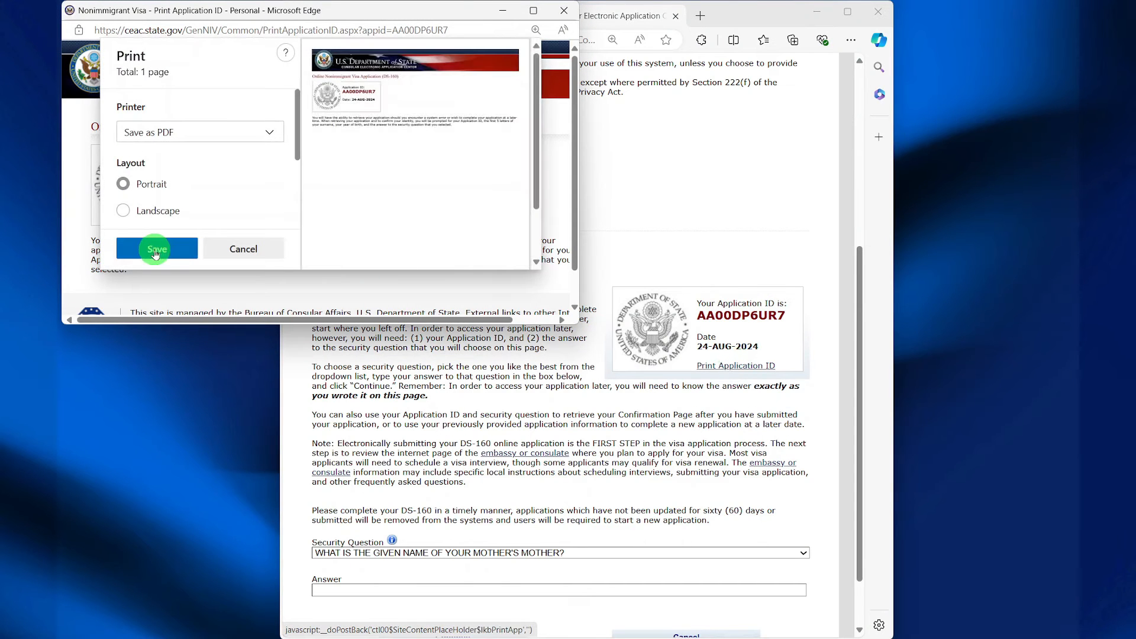
click(243, 249)
- Fill in the answer to the security question about the mother's mother's given name and continue the application
scroll(412, 487, down, 1)
click(412, 483)
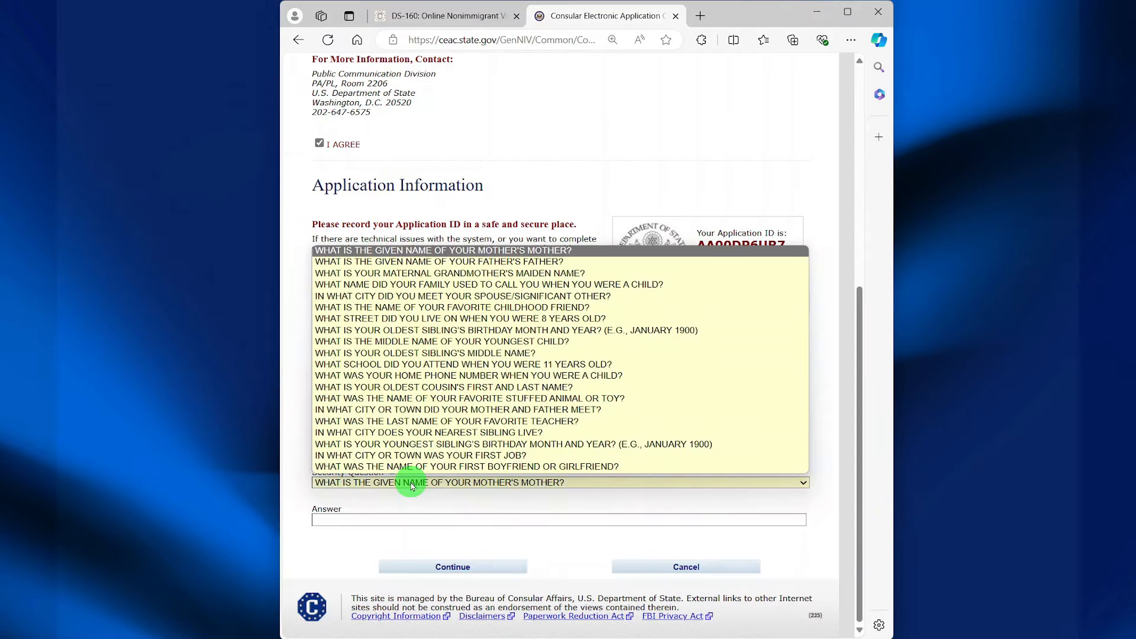
click(400, 521)
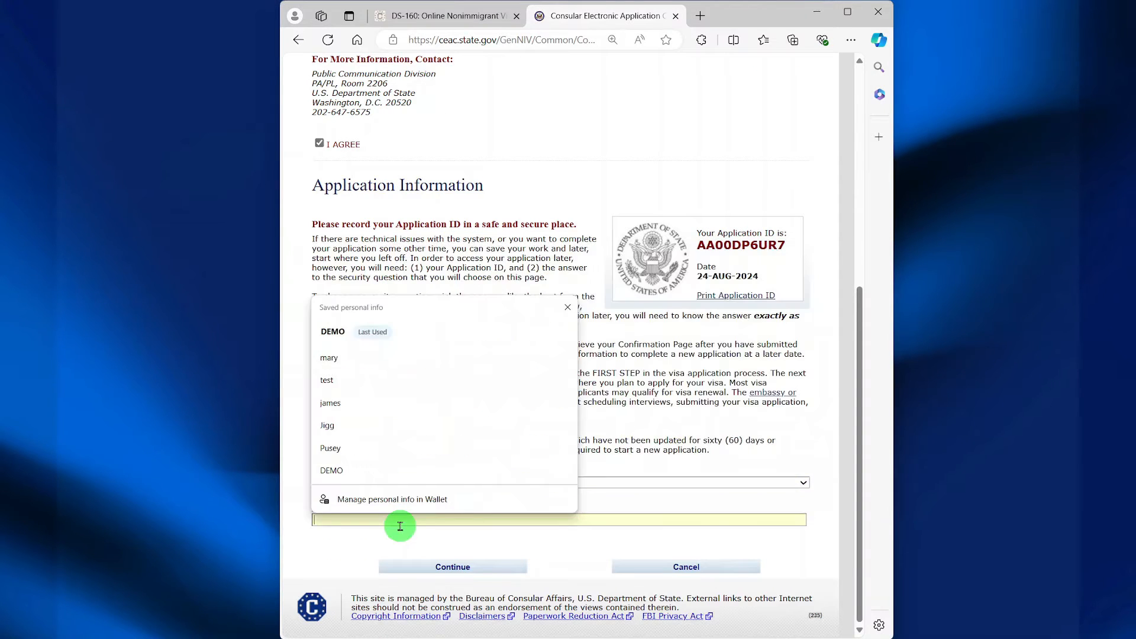
click(343, 471)
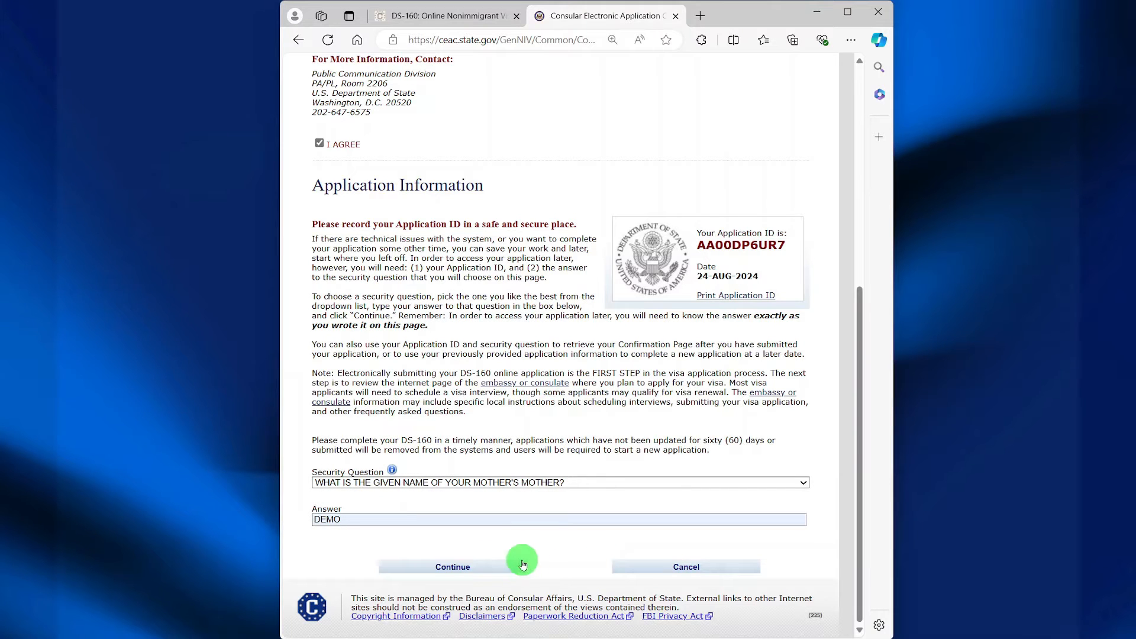
click(499, 569)
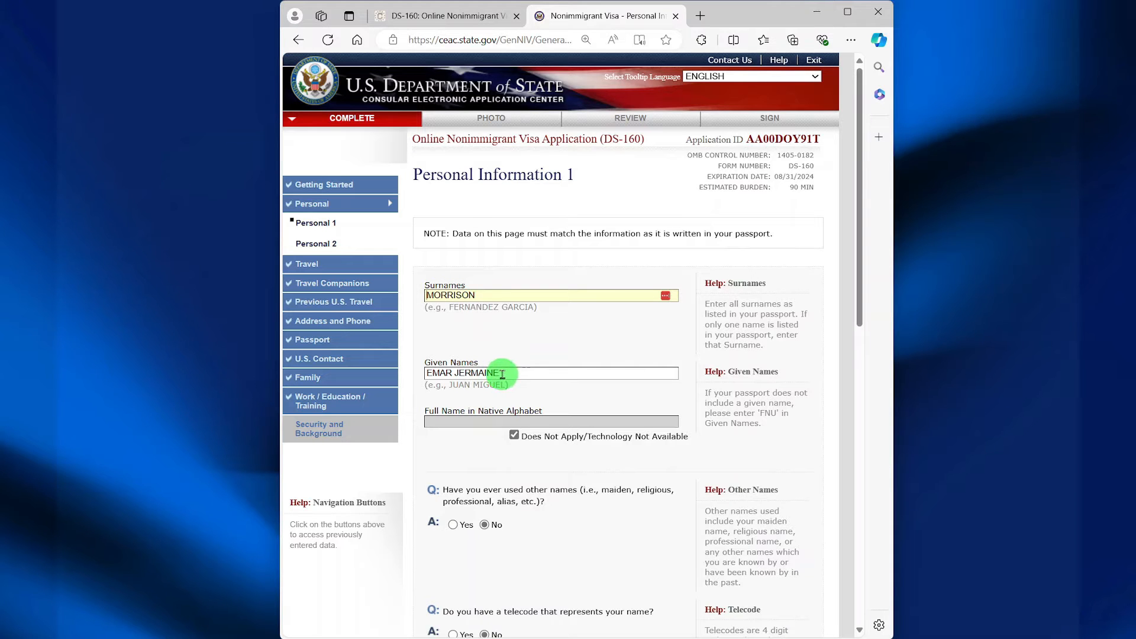
- Review the name, sex, marital status and birth entries on Personal Information 1 and proceed to Personal 2
scroll(502, 373, down, 2)
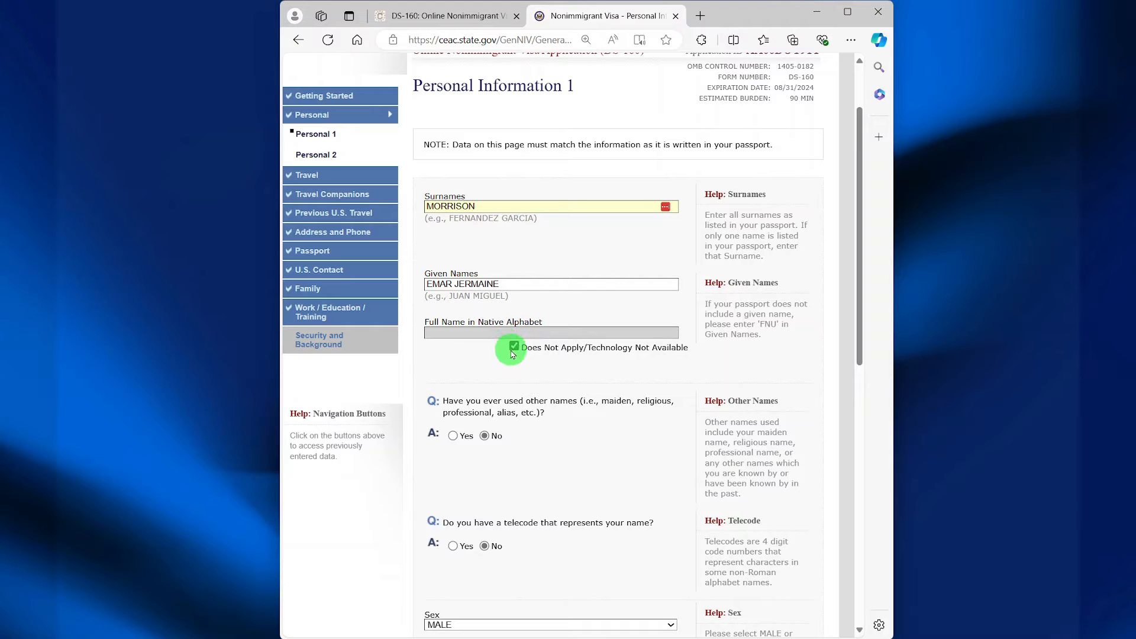
scroll(513, 353, down, 2)
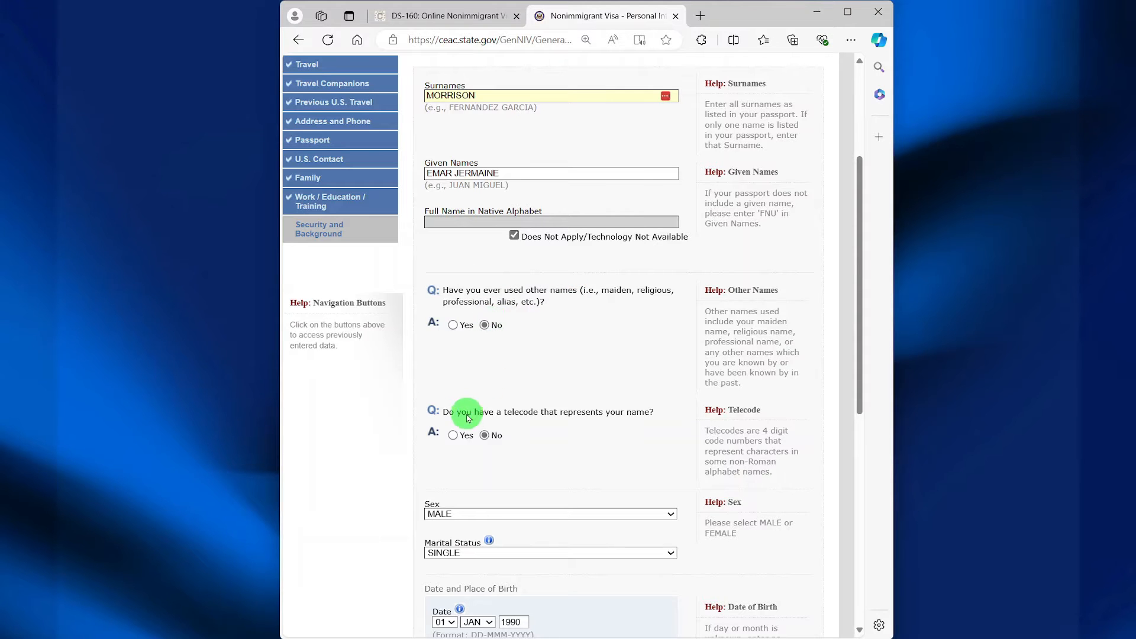
scroll(545, 403, down, 1)
scroll(545, 403, down, 1)
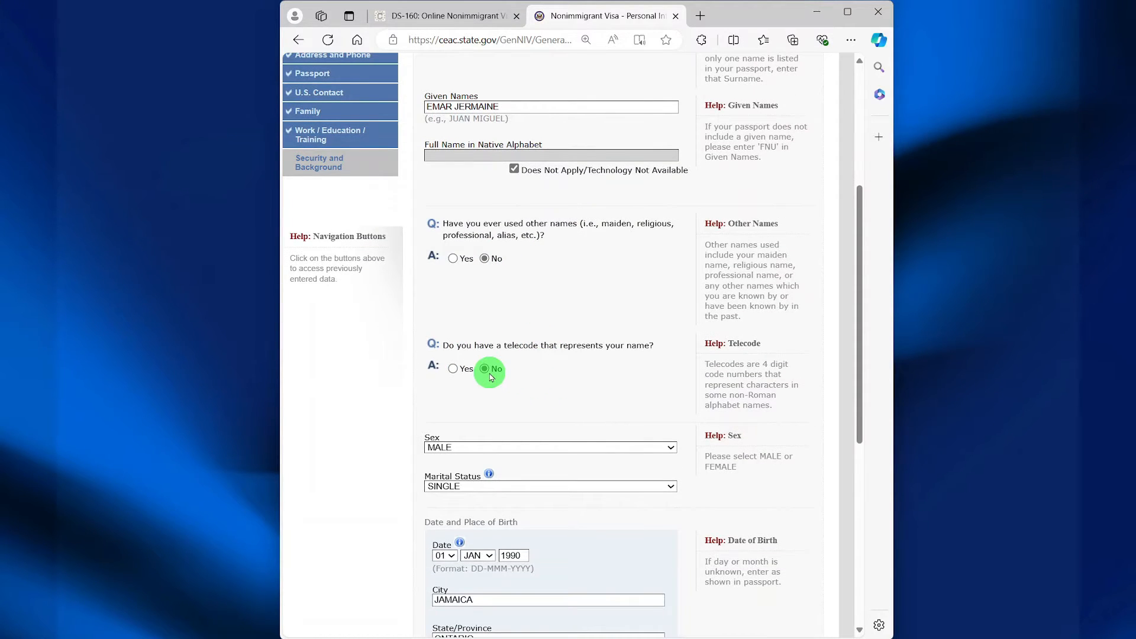
scroll(490, 378, down, 2)
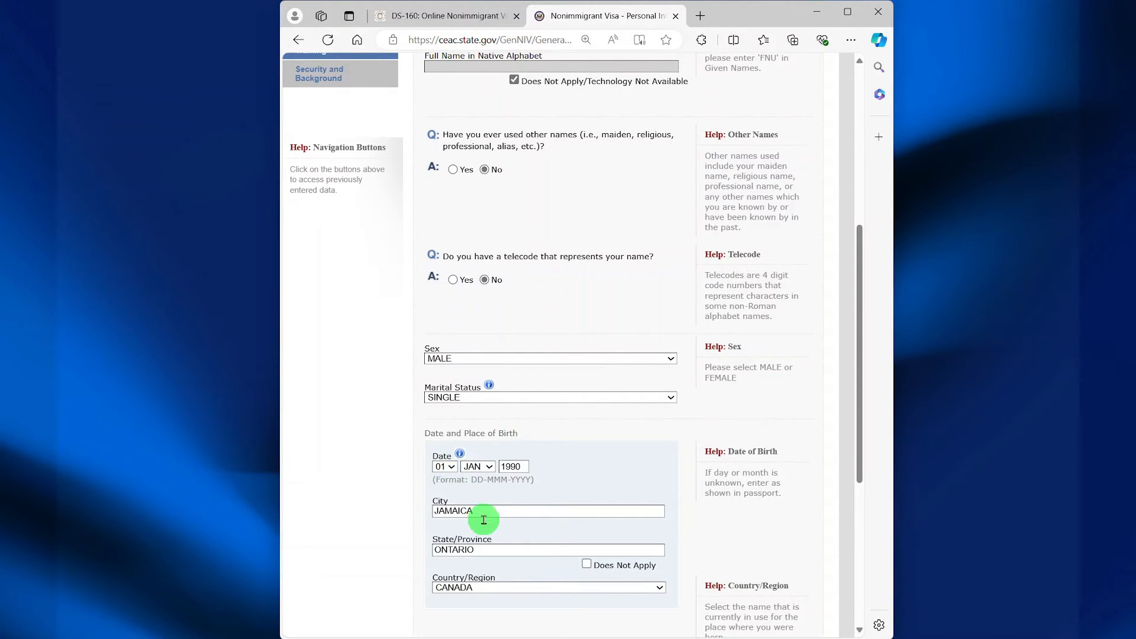
scroll(491, 577, down, 7)
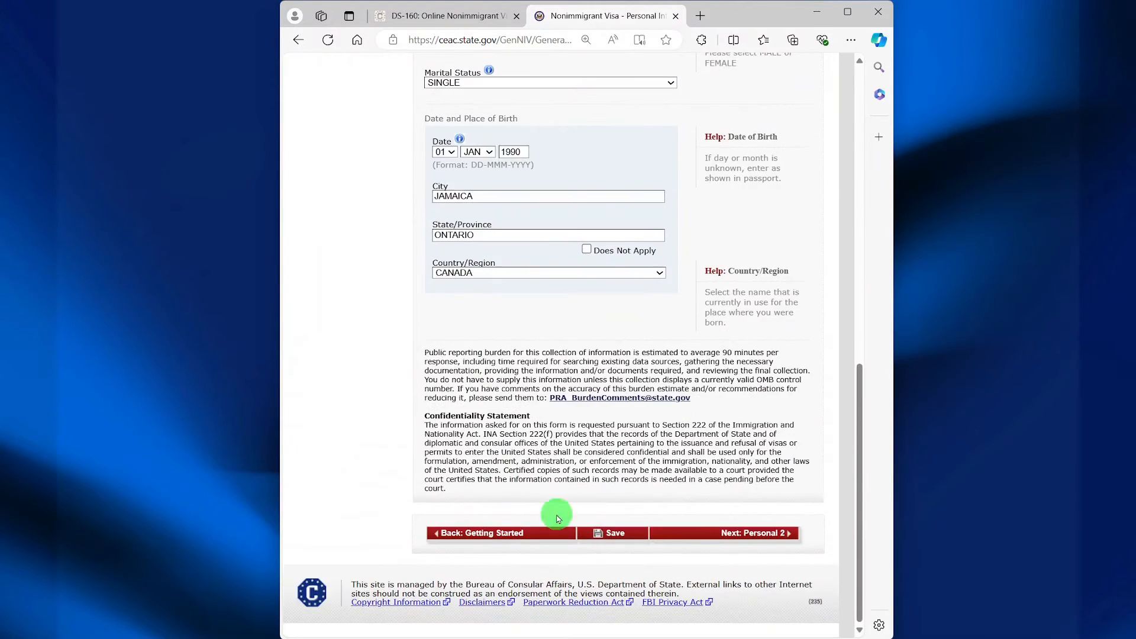
click(719, 533)
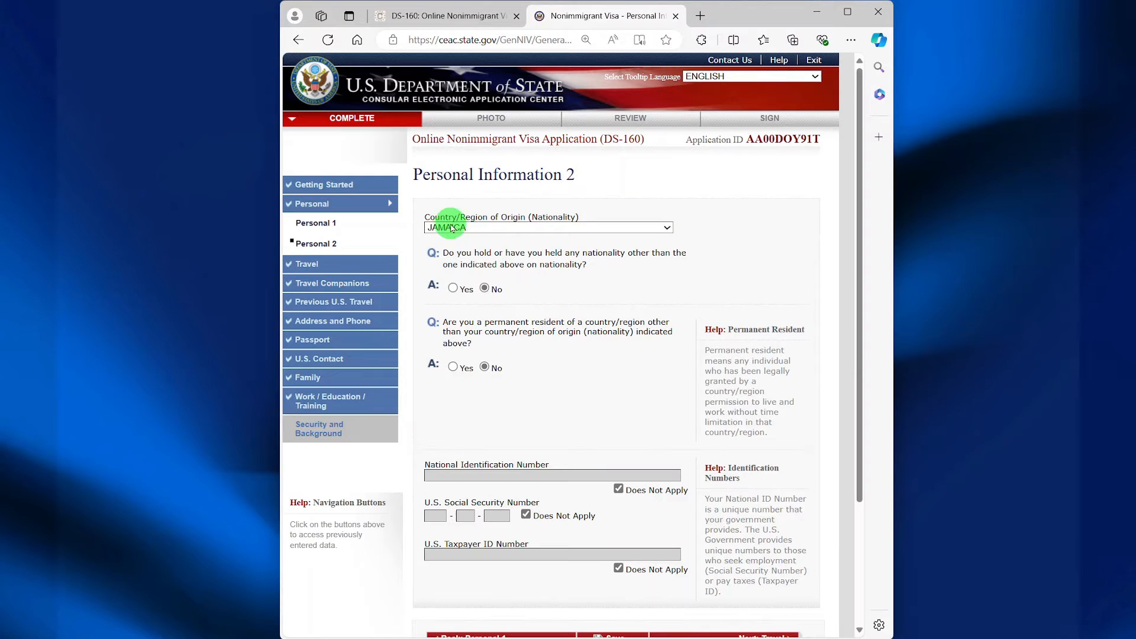
- Keep JAMAICA as the nationality and the National Identification Number marked Does Not Apply, and proceed to Travel
click(547, 230)
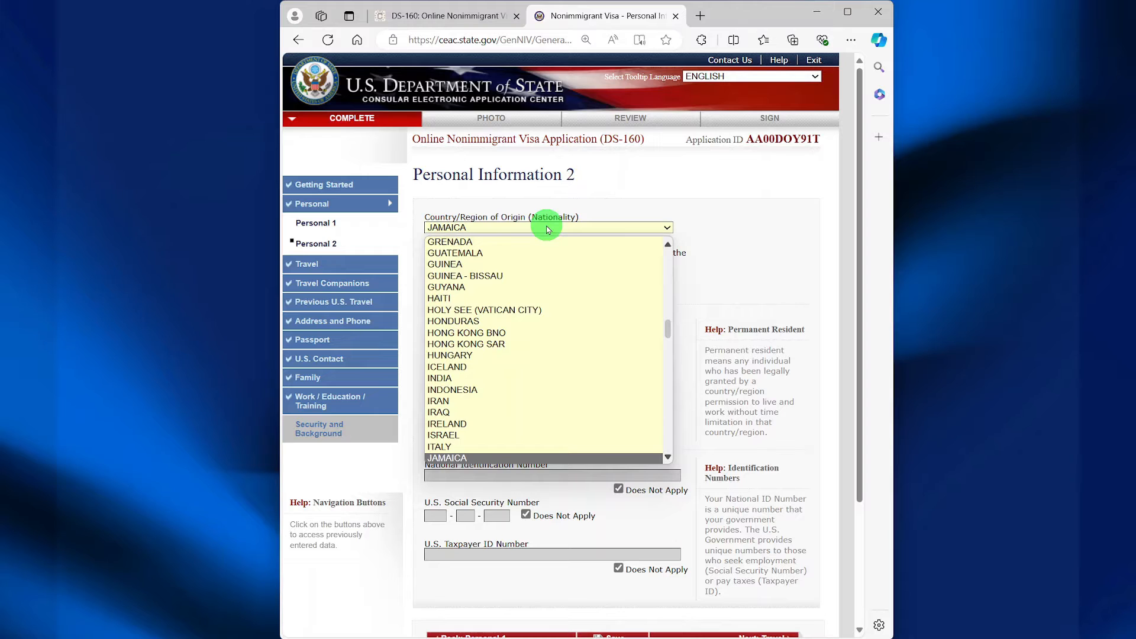
click(547, 230)
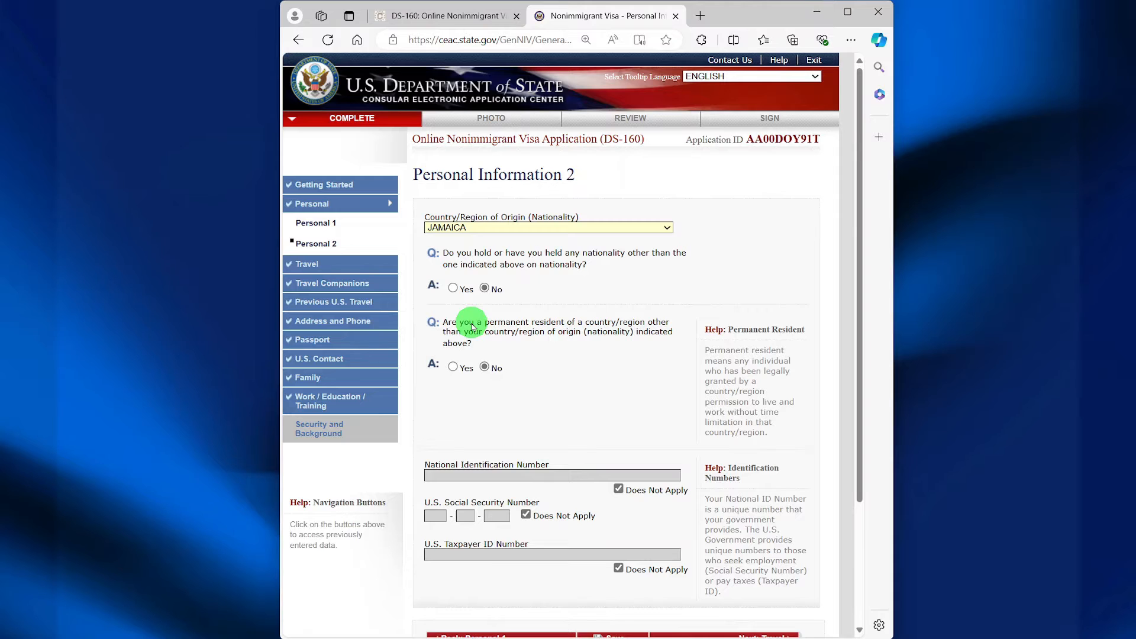
scroll(484, 368, down, 2)
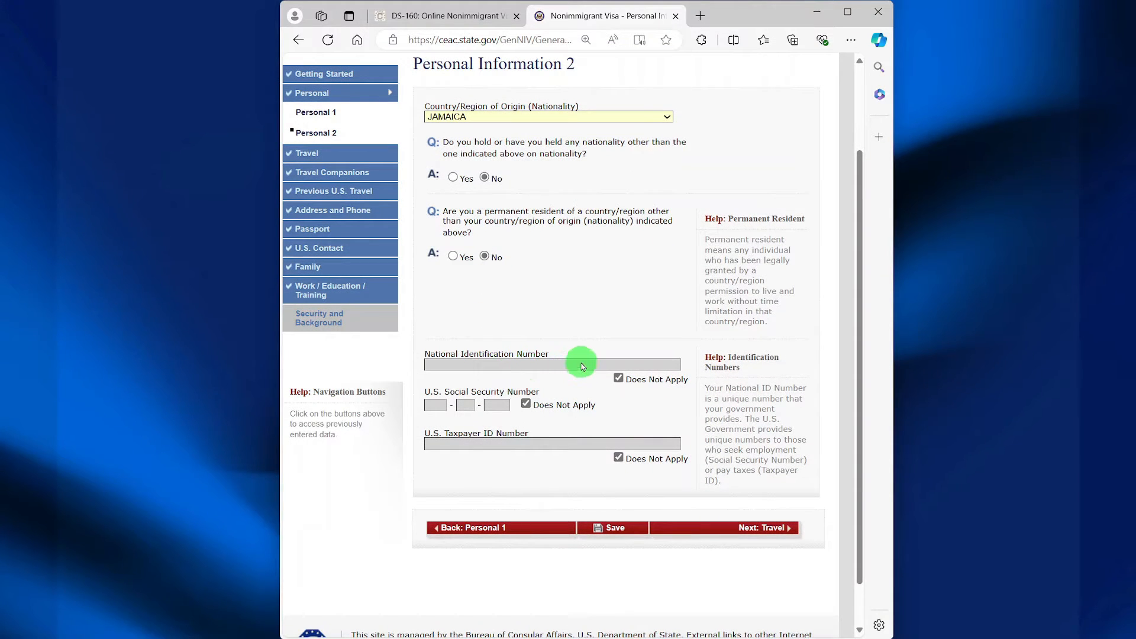
click(618, 378)
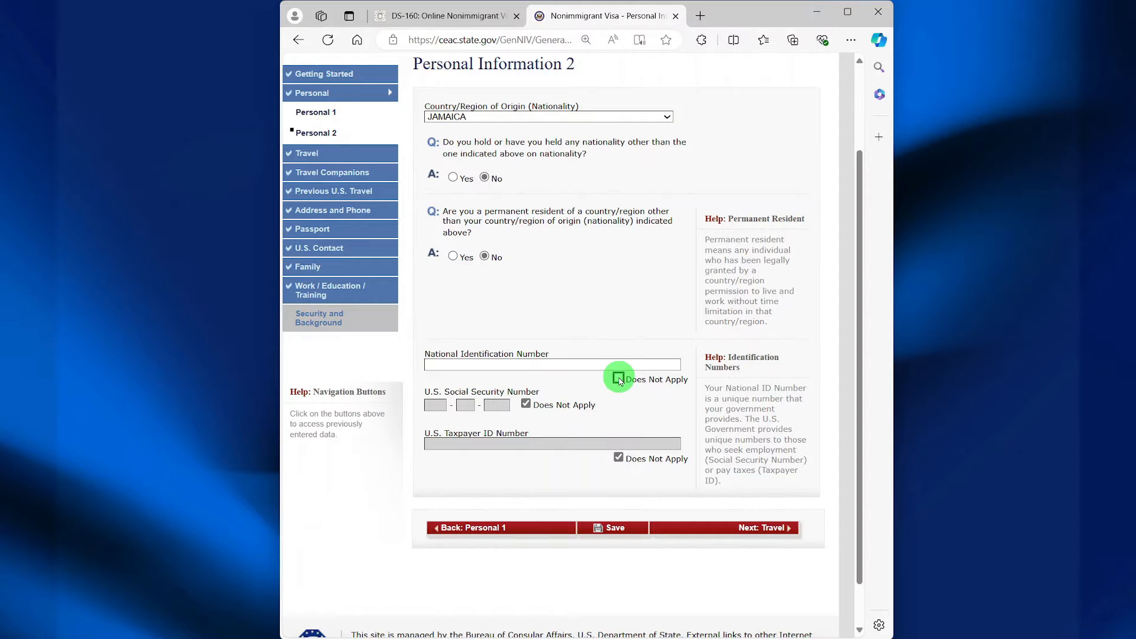
click(618, 379)
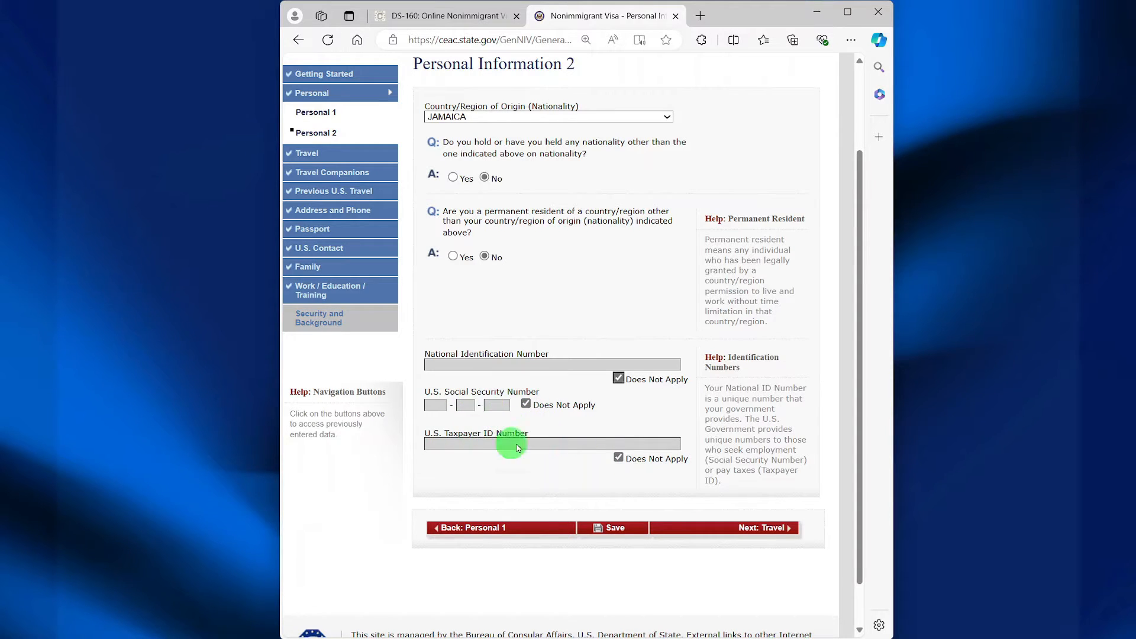
click(750, 529)
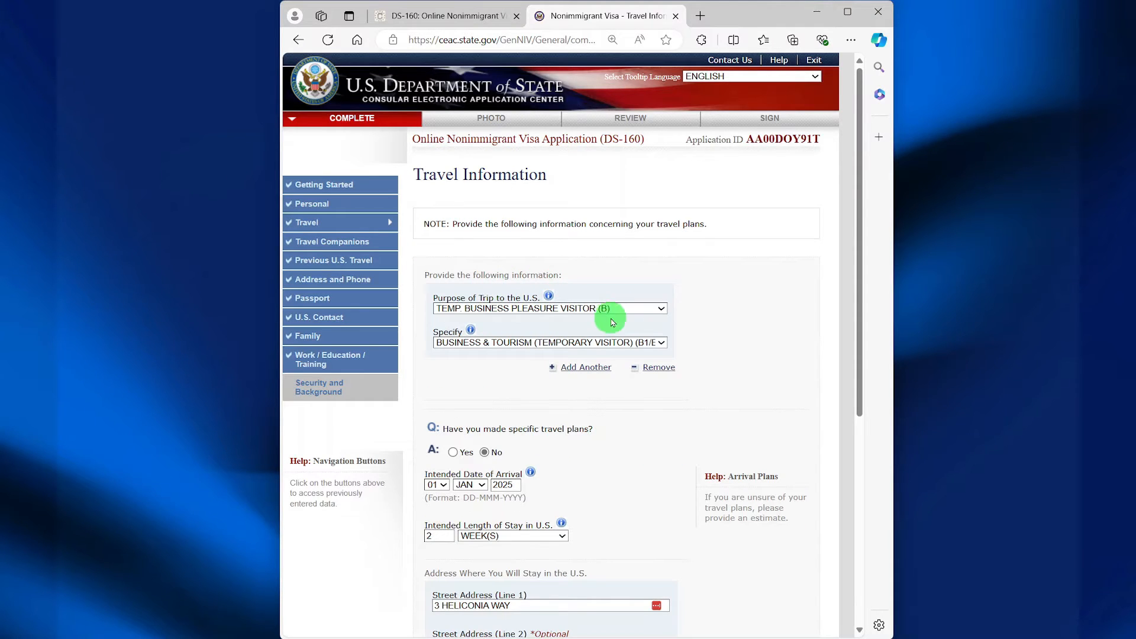
- Set the trip purpose to TEMP. BUSINESS PLEASURE VISITOR (B), specified as BUSINESS & TOURISM (TEMPORARY VISITOR) (B1/B2)
click(661, 309)
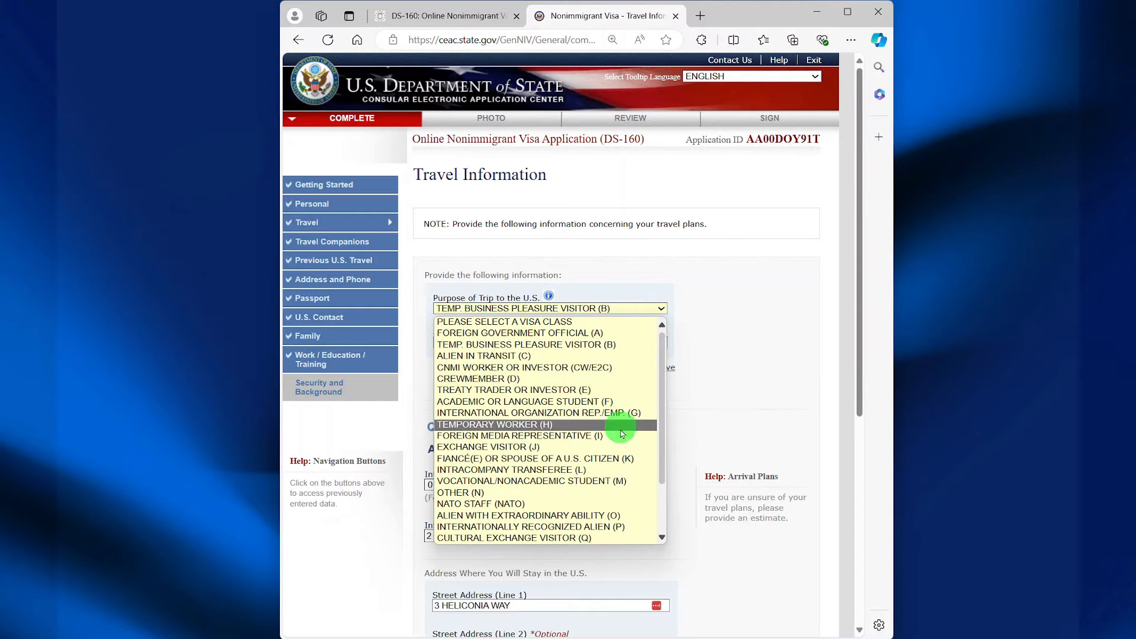
click(619, 345)
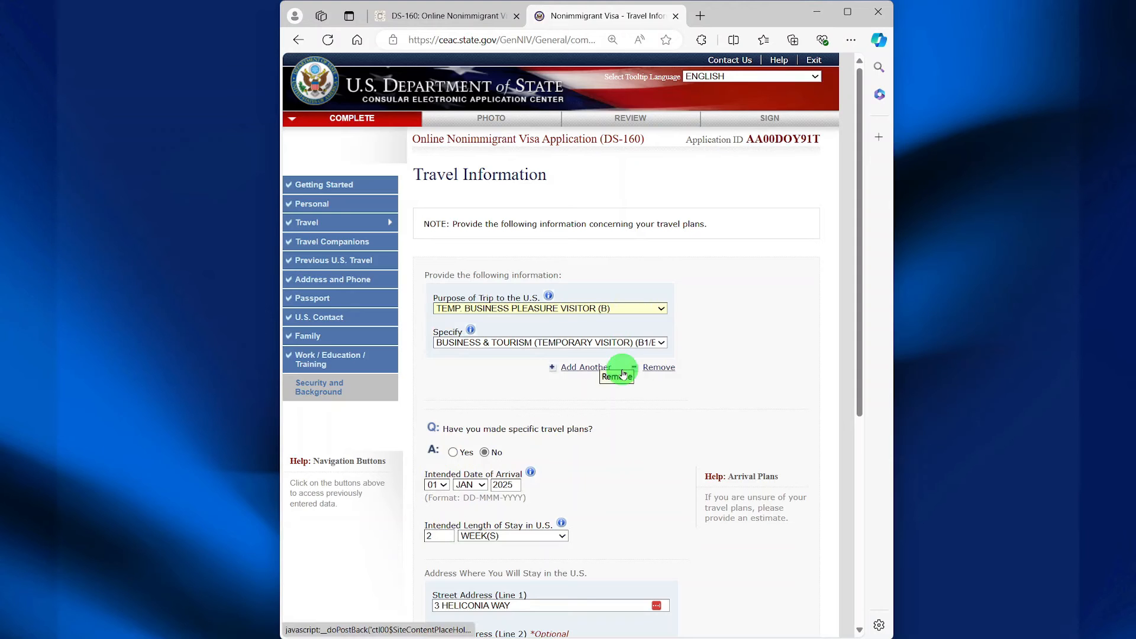
click(658, 342)
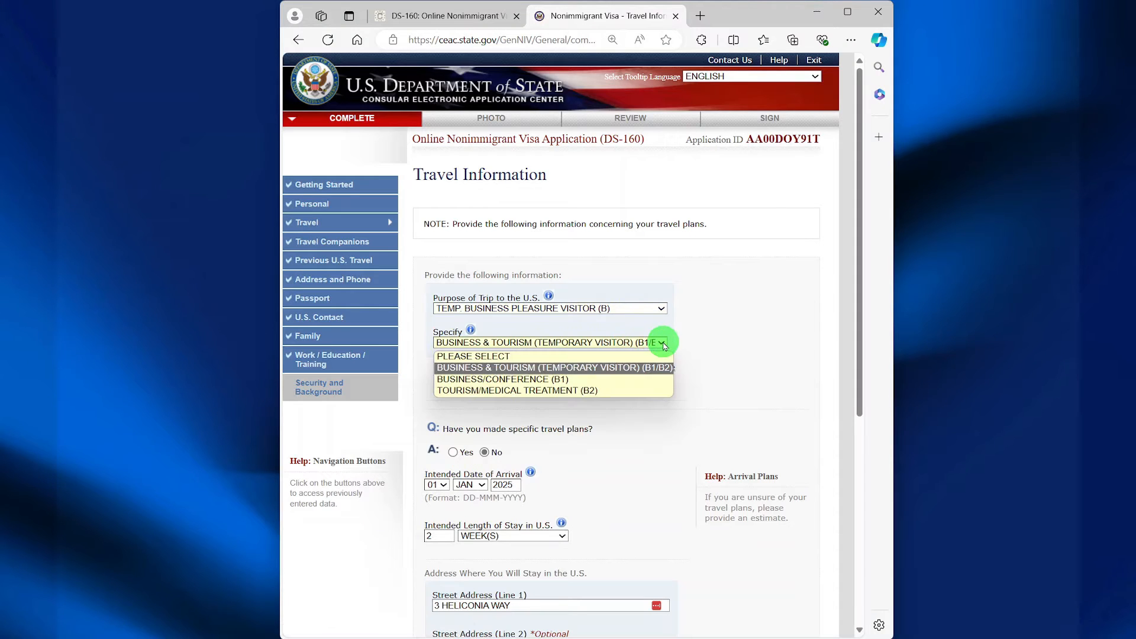
click(577, 373)
- Review the travel plans, keep SELF as the person paying for the trip, and proceed to Travel Companions
scroll(562, 367, down, 4)
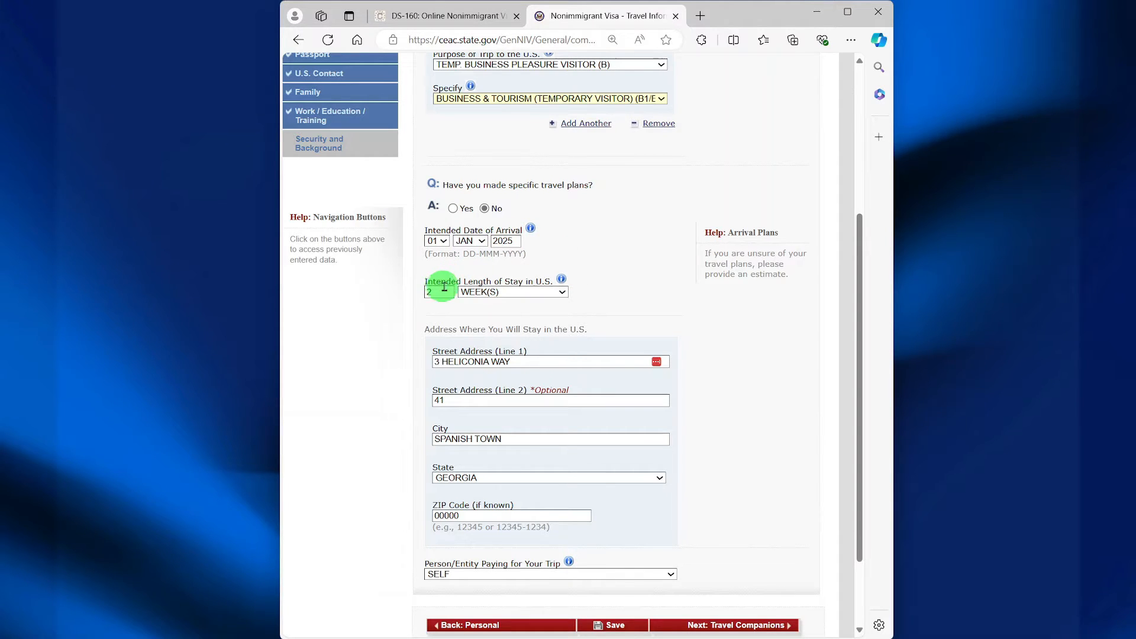
scroll(593, 315, down, 1)
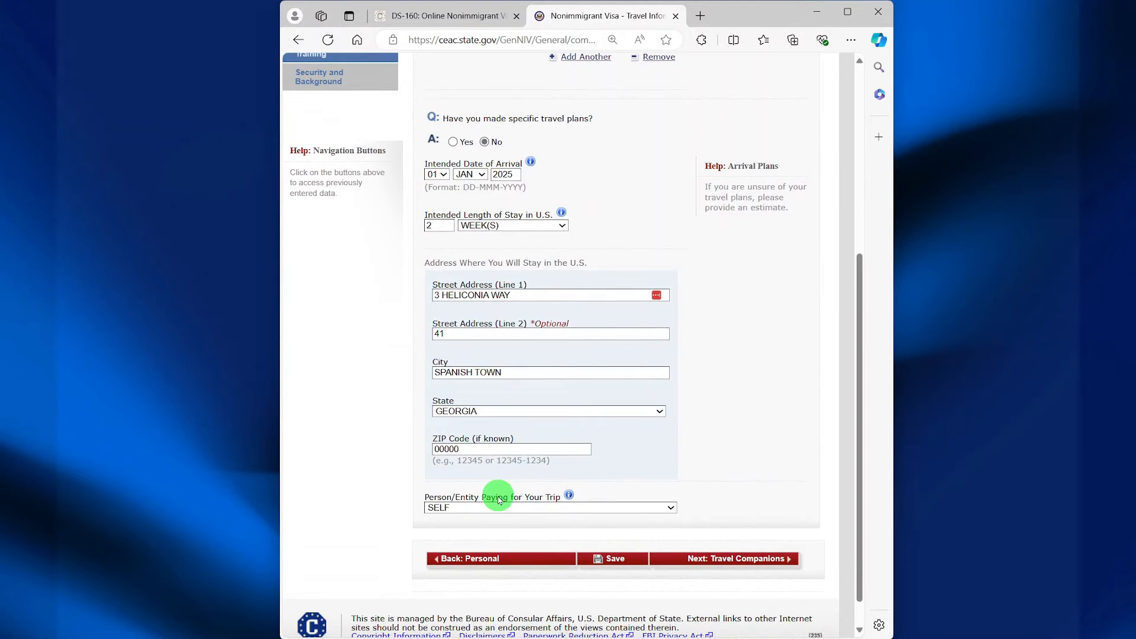
click(485, 508)
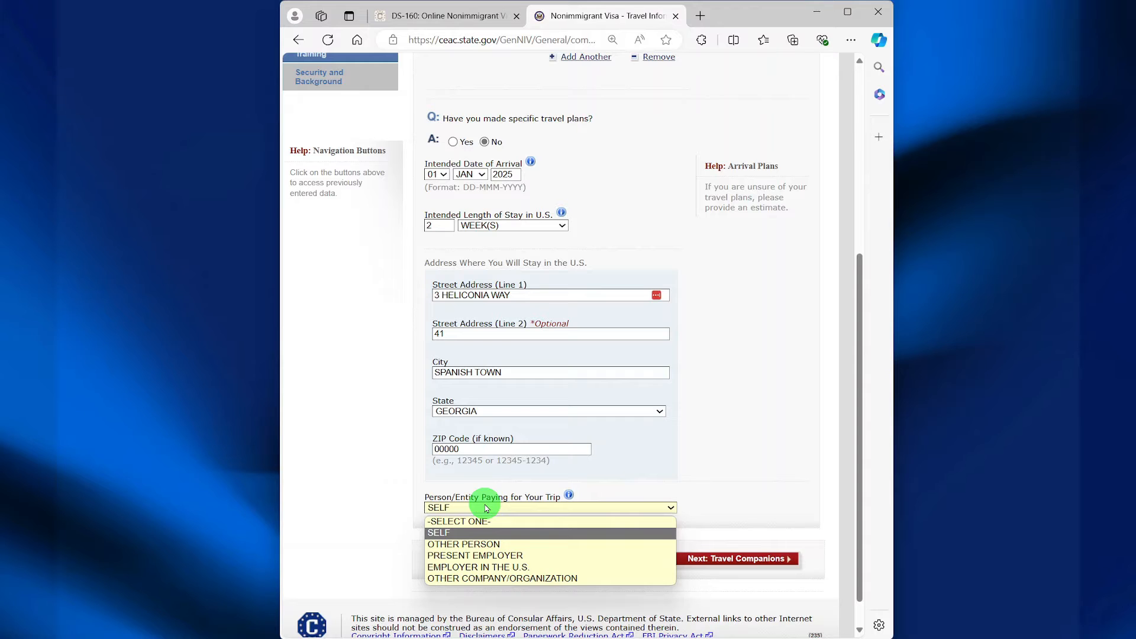
click(486, 508)
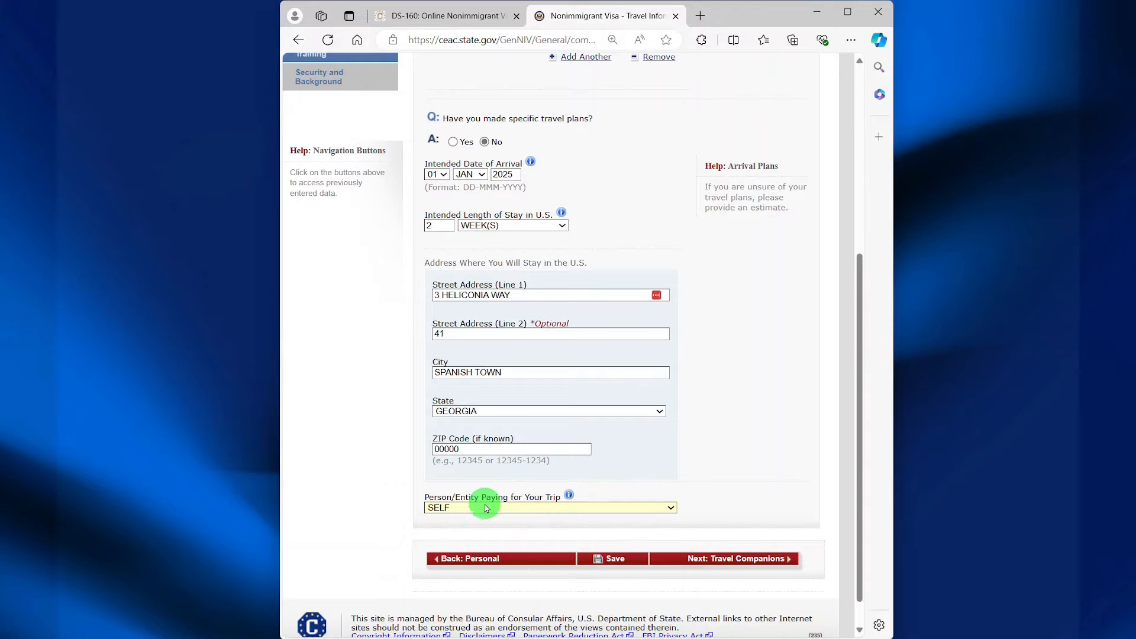
click(714, 559)
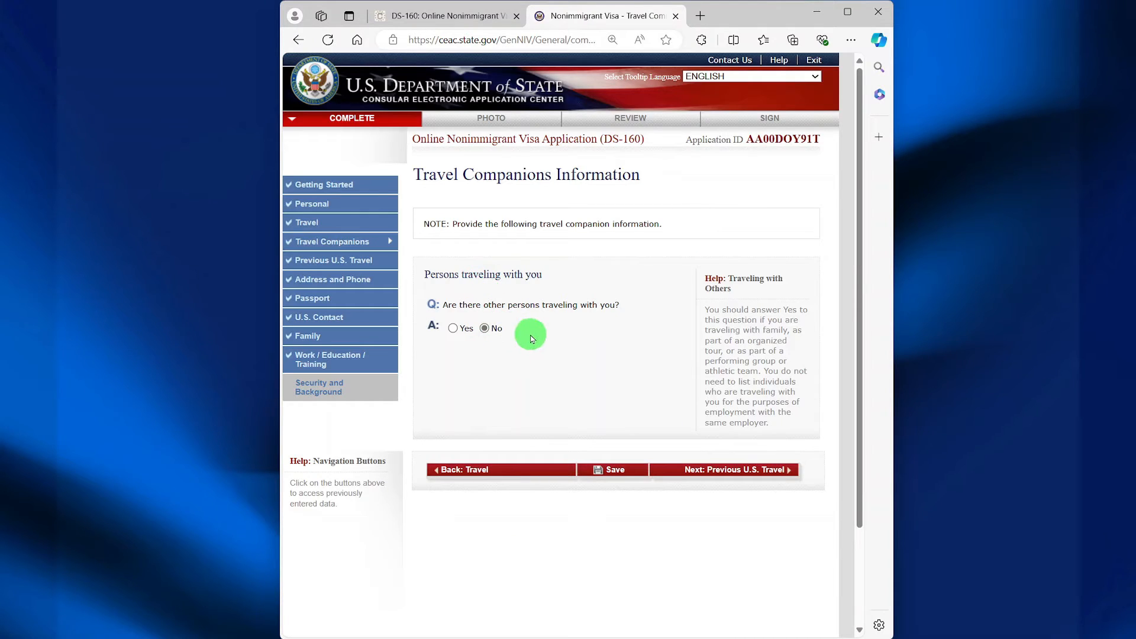
- Answer No to other persons traveling along and advance through Previous U.S. Travel to Address and Phone
click(452, 327)
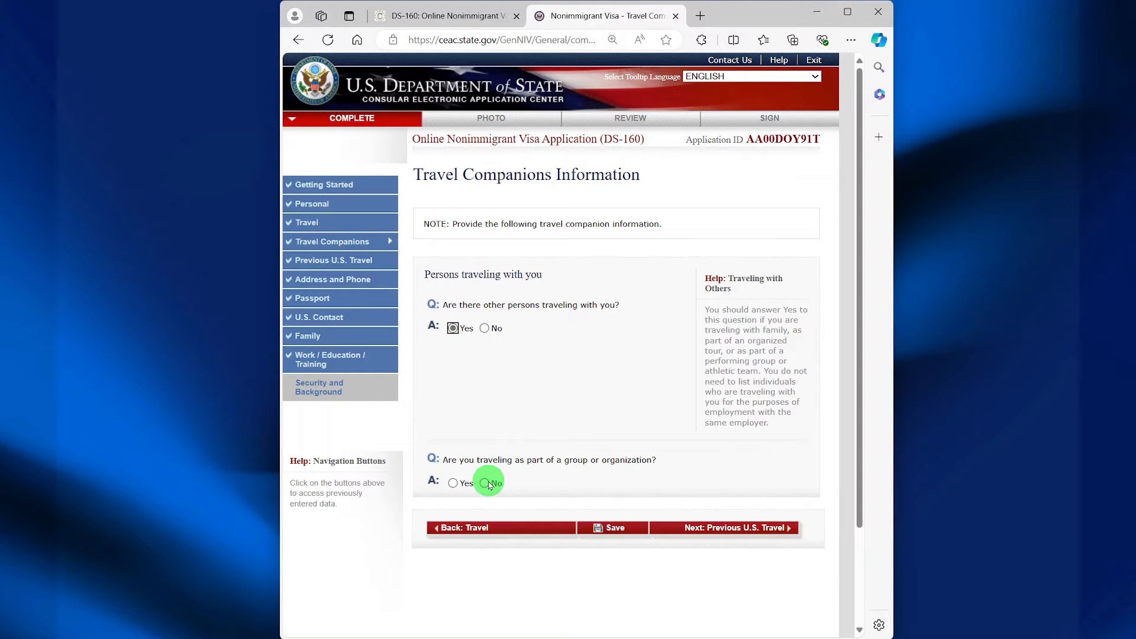
click(484, 328)
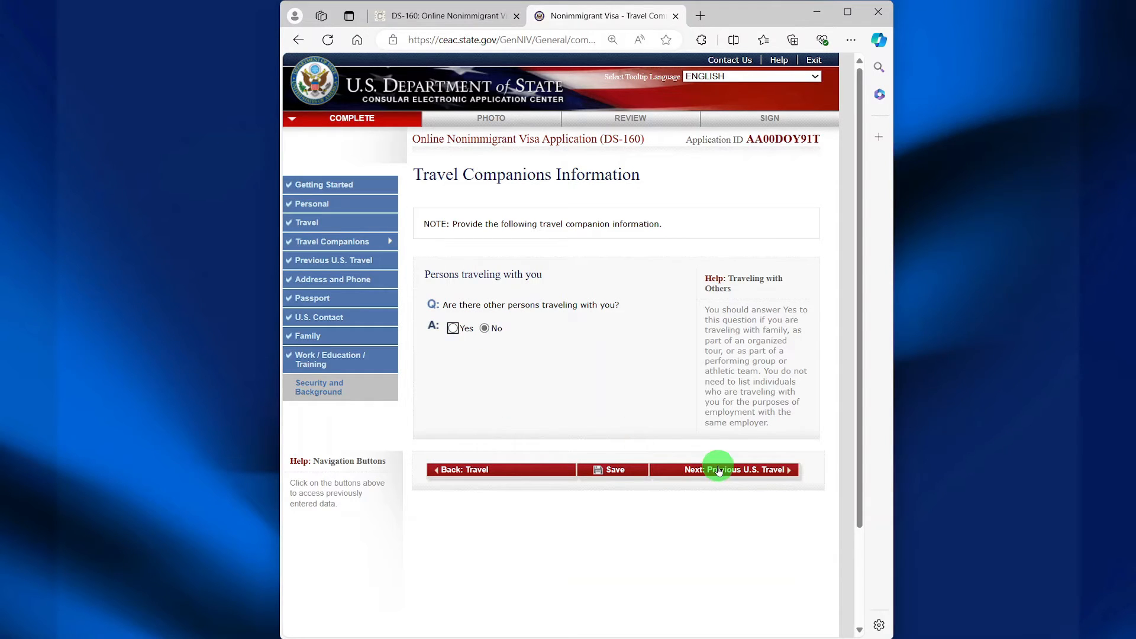
click(718, 470)
scroll(568, 322, down, 1)
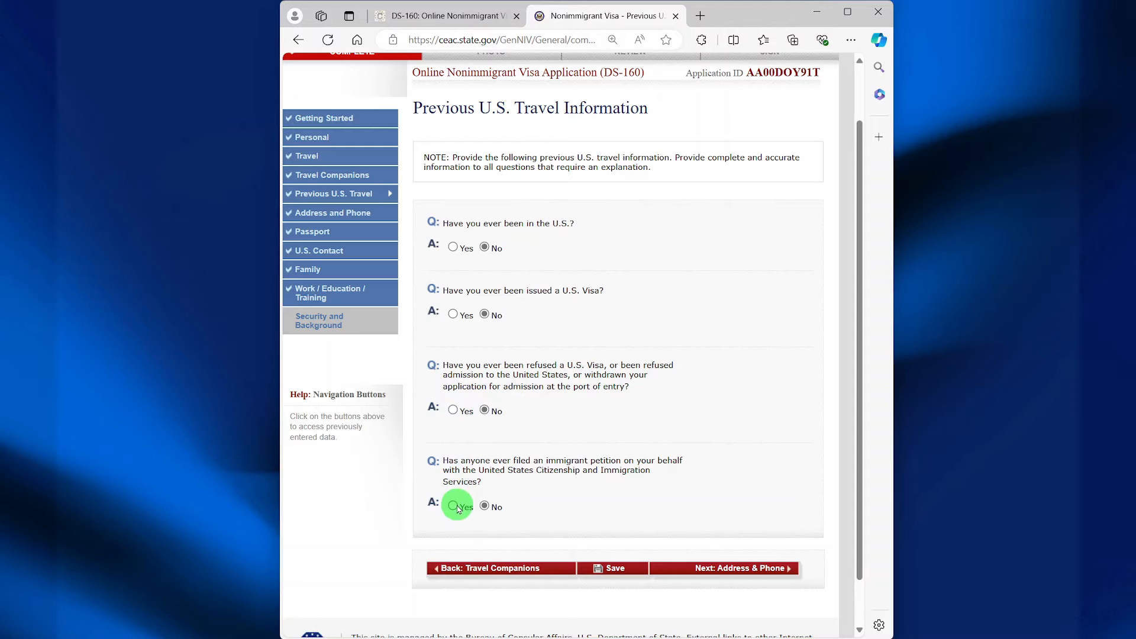
click(701, 570)
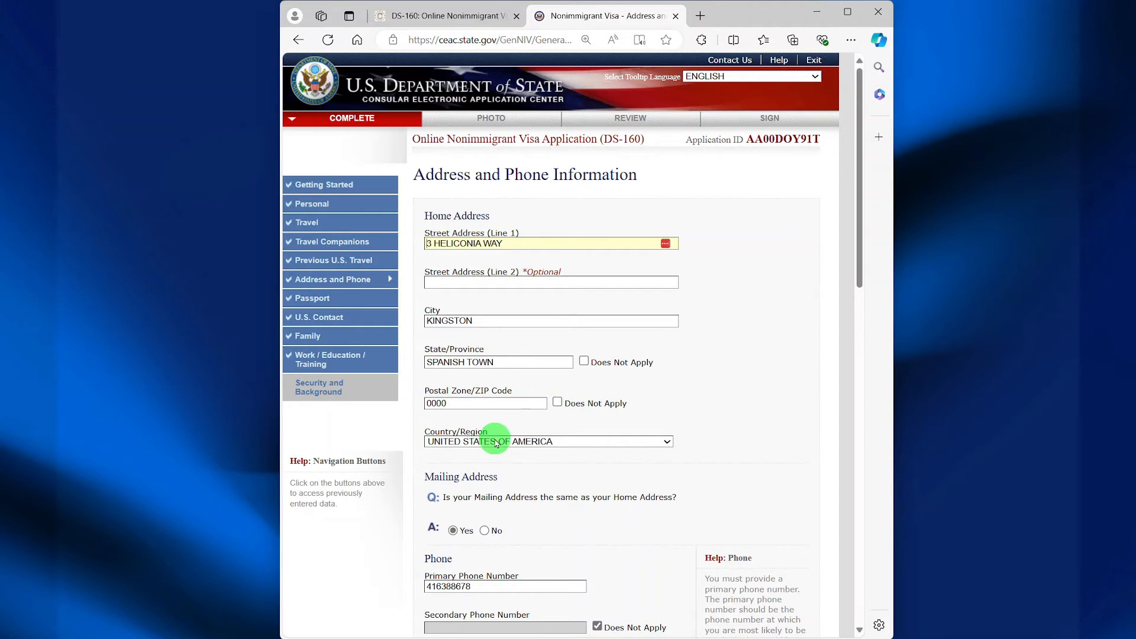
- Set the home address country/region to UGANDA
click(476, 443)
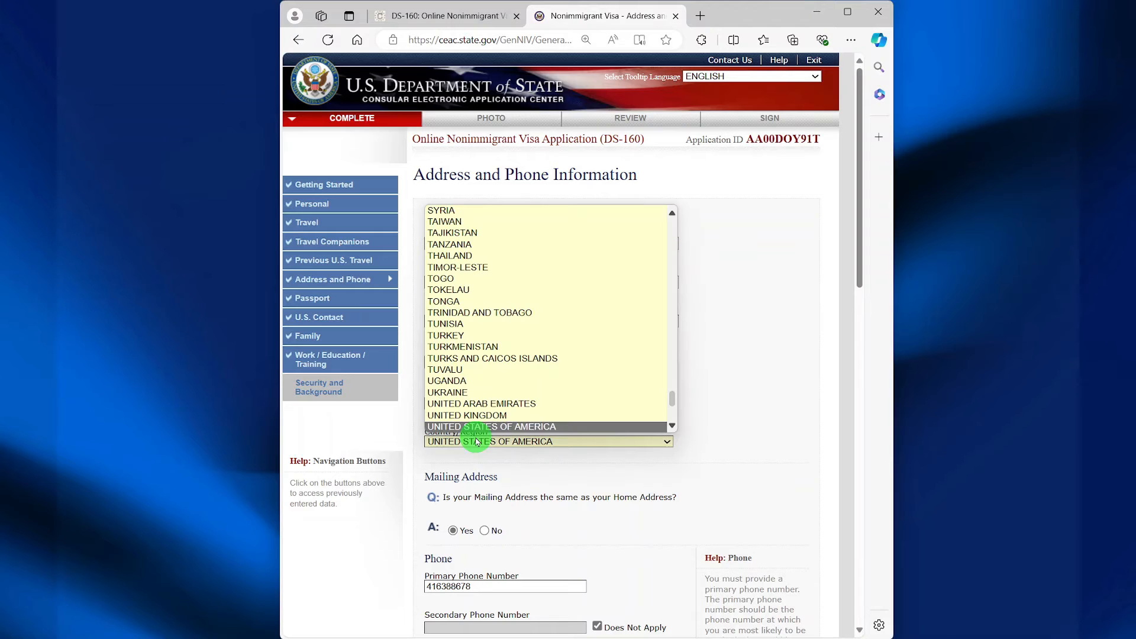
scroll(473, 414, down, 3)
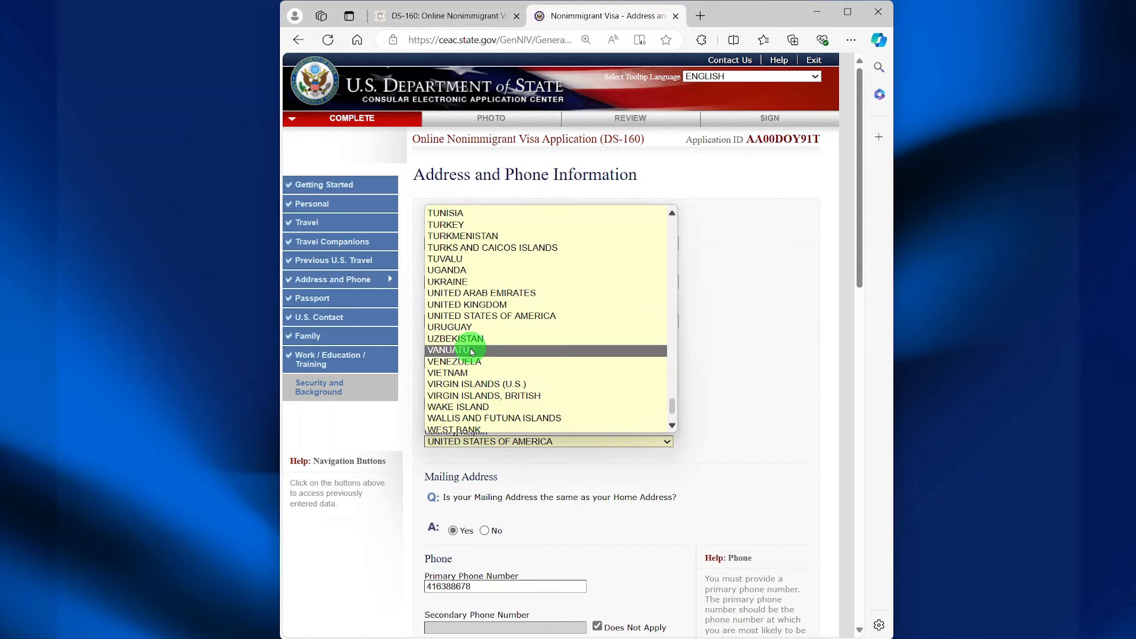
click(447, 270)
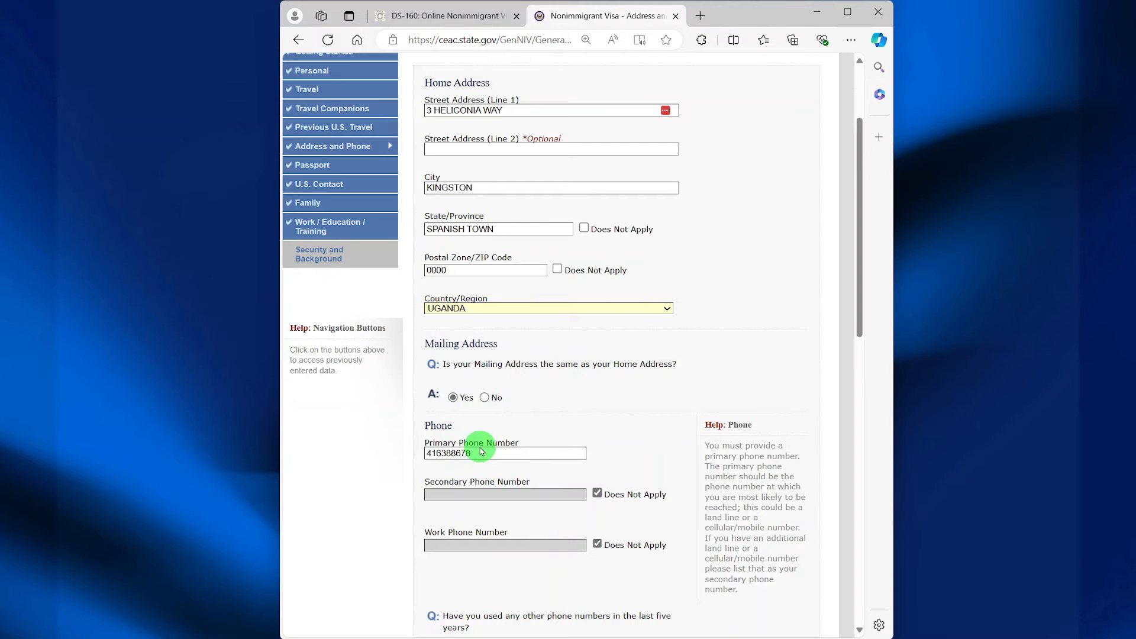
- Review the phone, email and social media answers, add and remove an extra social media entry, and proceed to Passport
scroll(480, 450, down, 3)
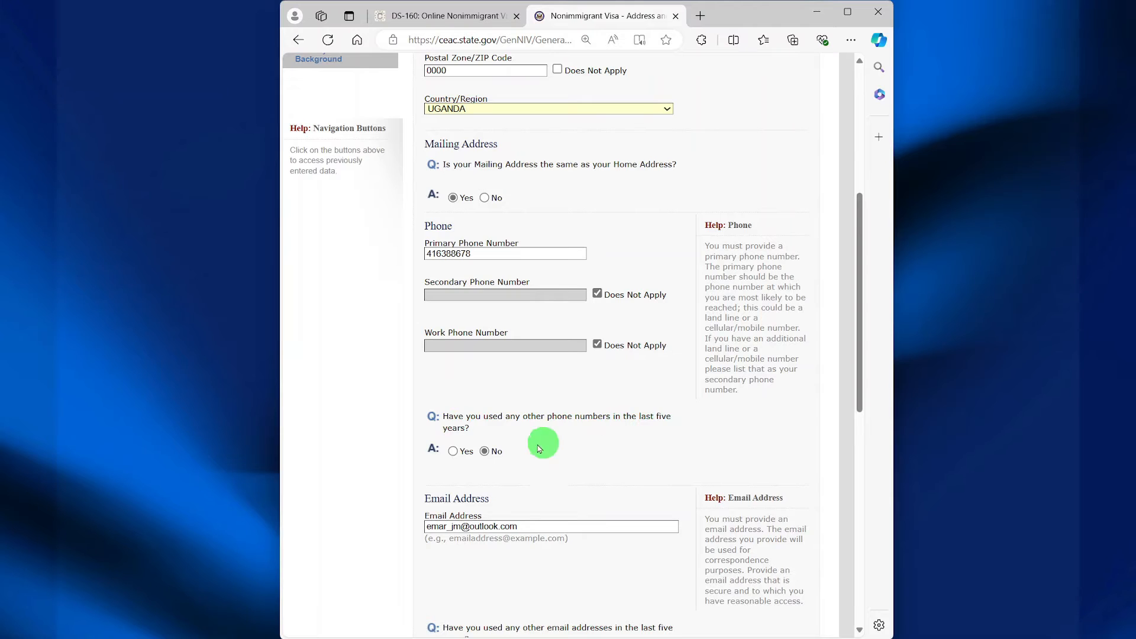
scroll(521, 446, down, 1)
scroll(523, 414, down, 1)
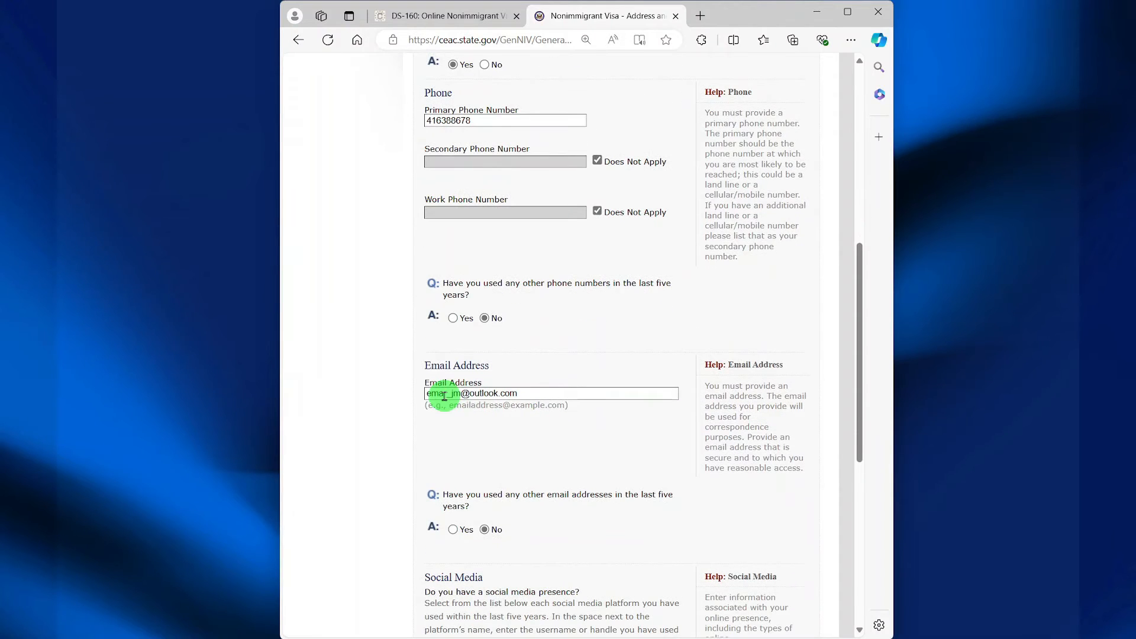
scroll(521, 395, down, 2)
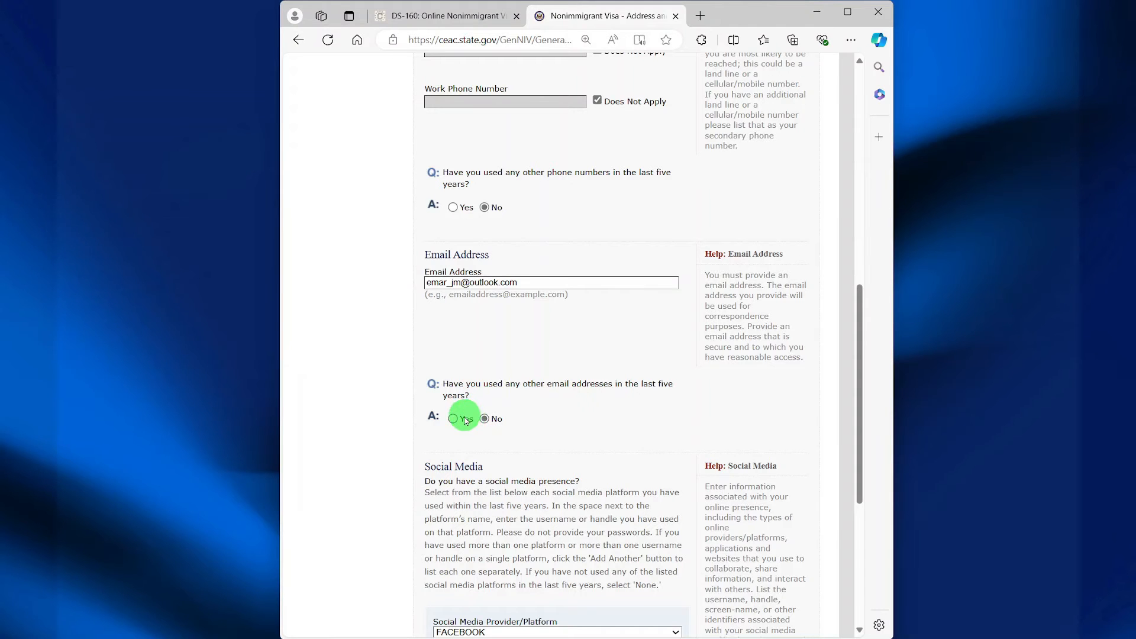
scroll(516, 414, down, 4)
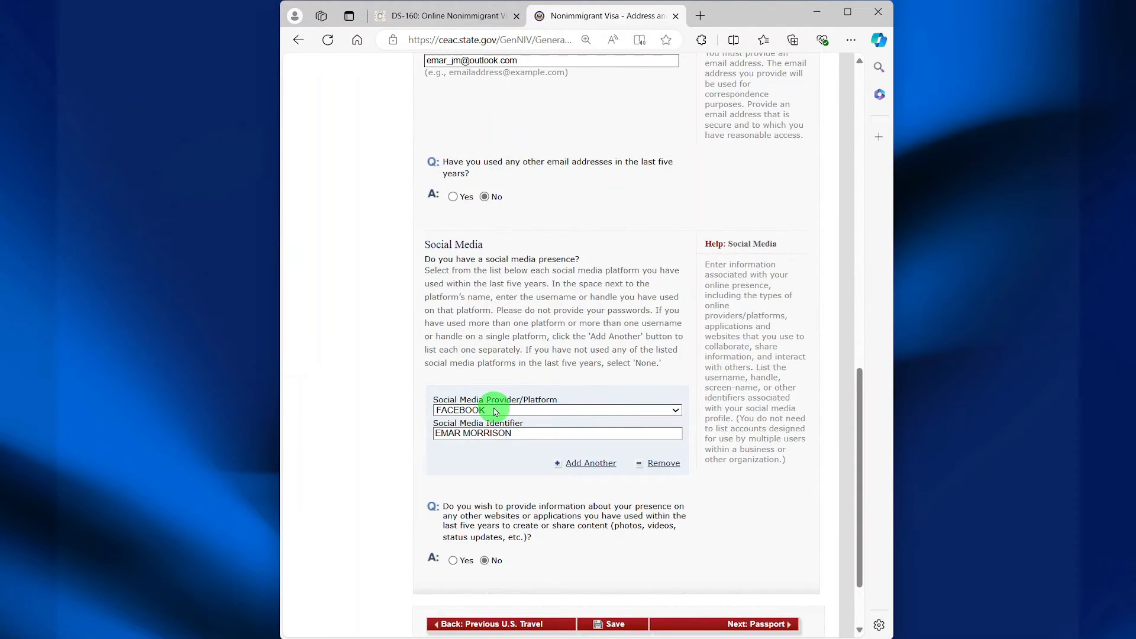
click(562, 472)
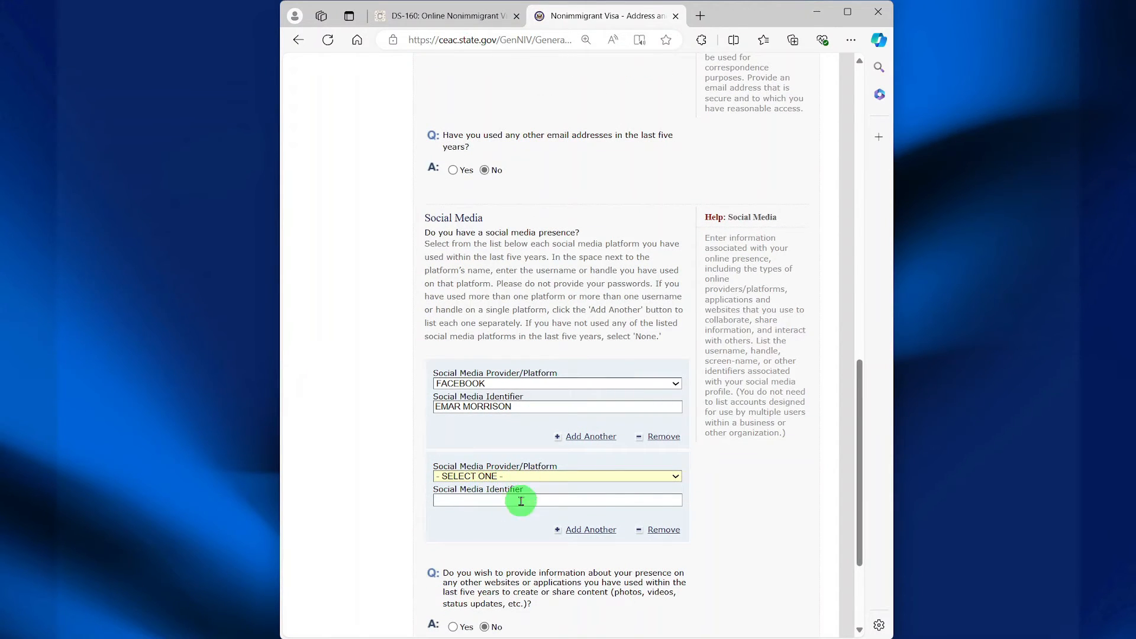
click(664, 530)
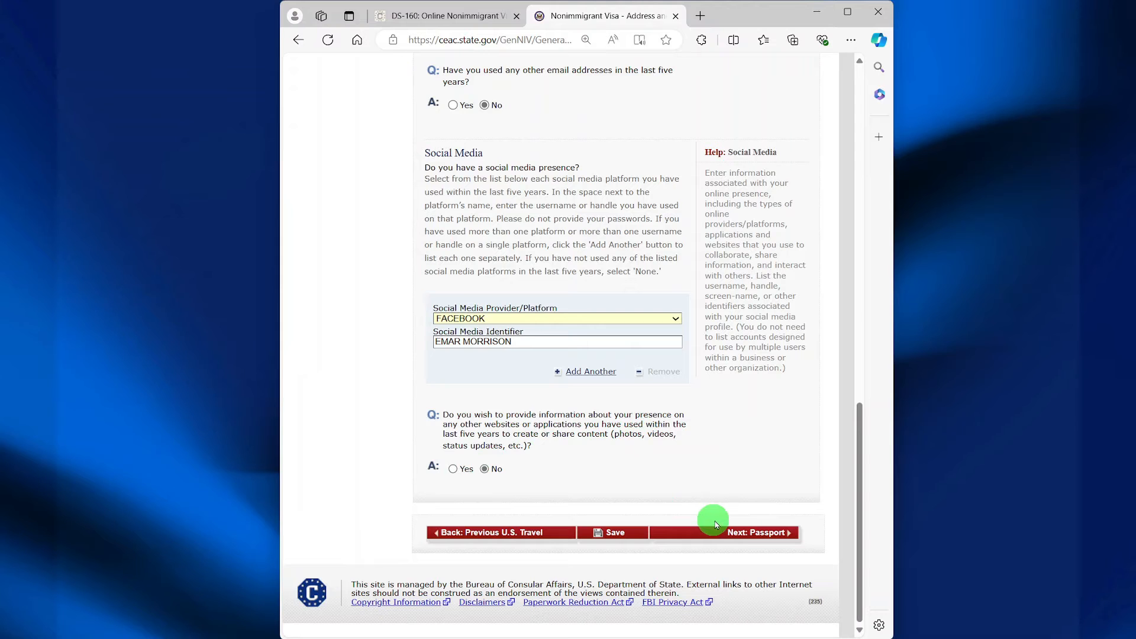
click(743, 534)
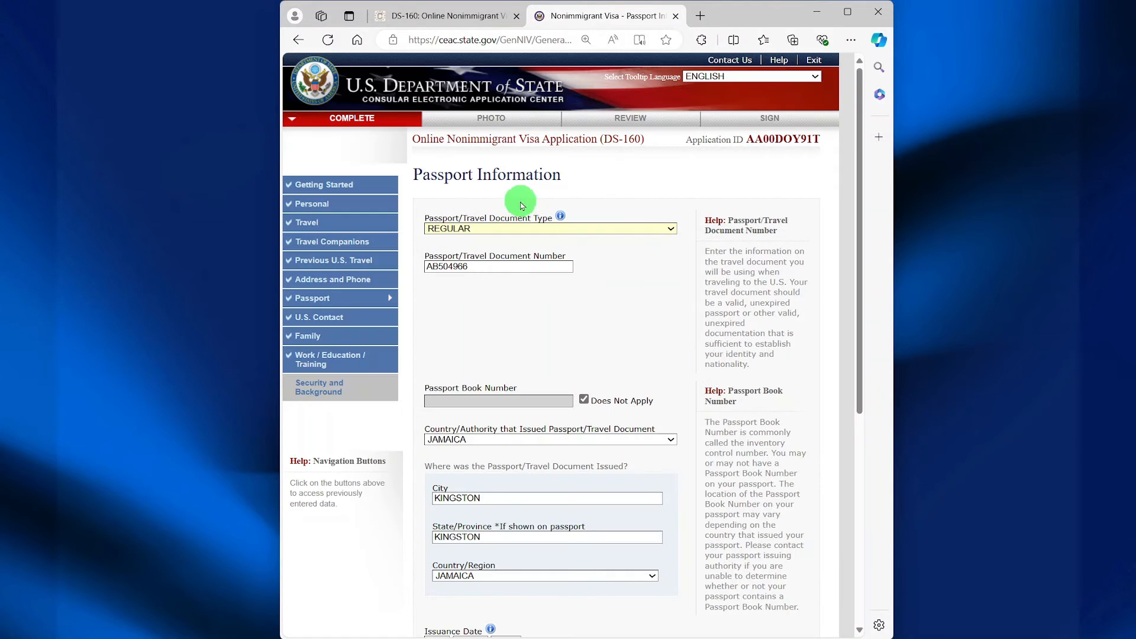
- Keep REGULAR as the passport/travel document type and JAMAICA as the country that issued it
click(670, 229)
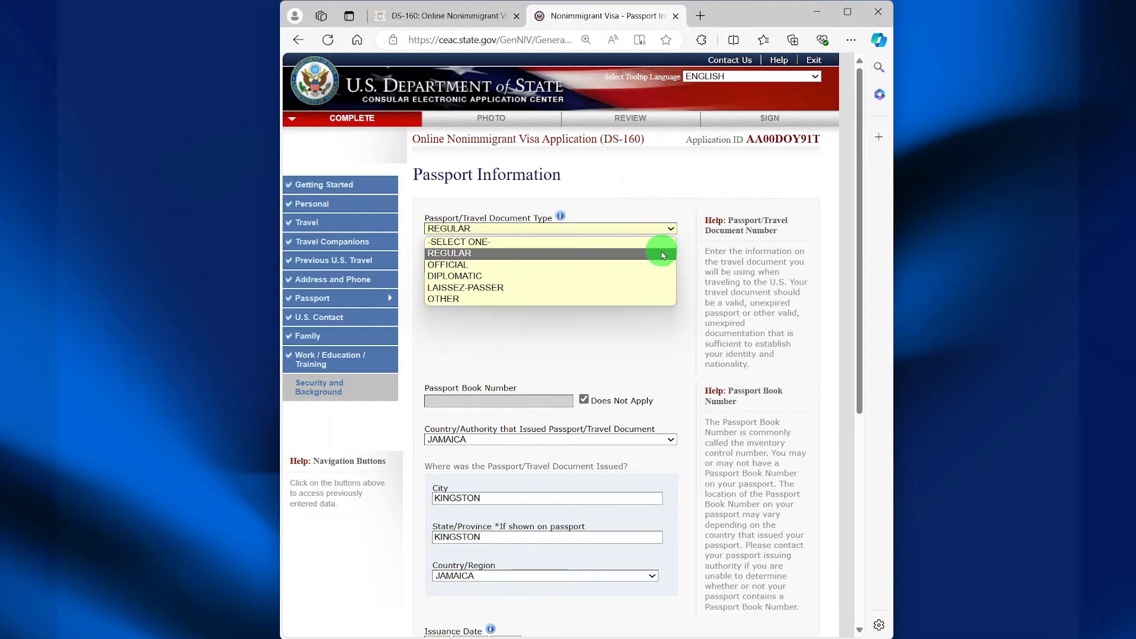
click(663, 256)
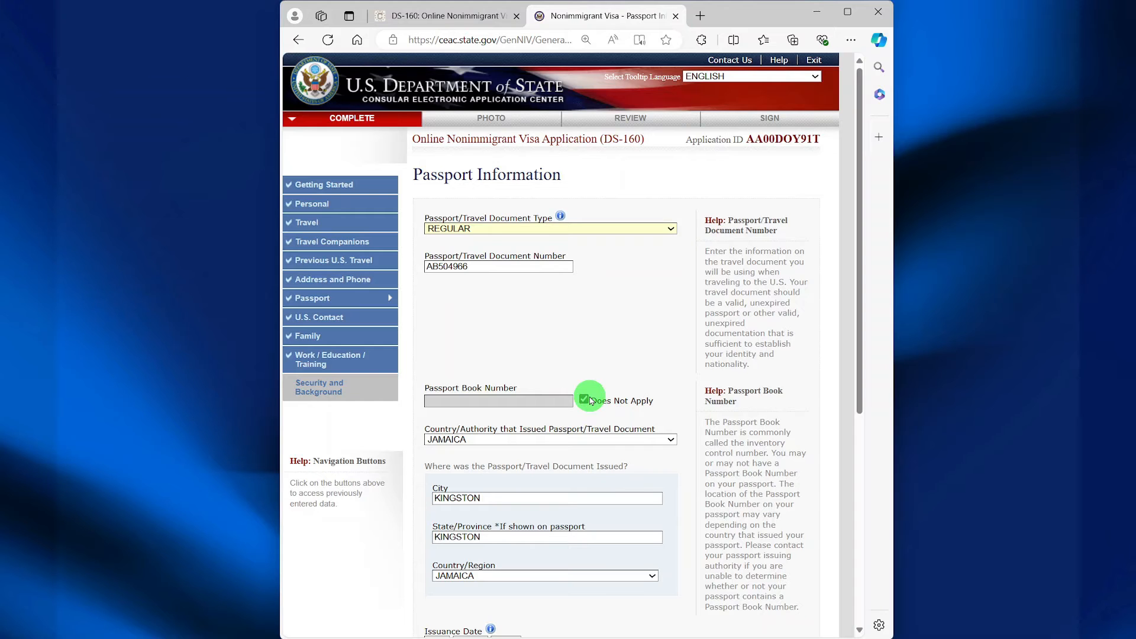
scroll(590, 401, down, 2)
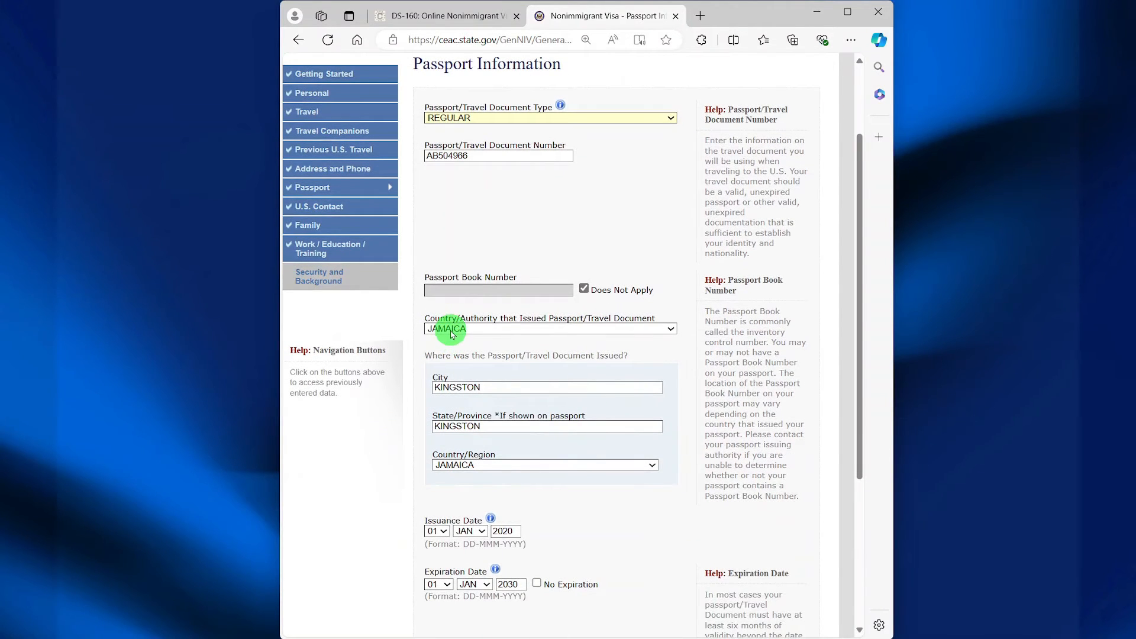
click(485, 335)
click(484, 334)
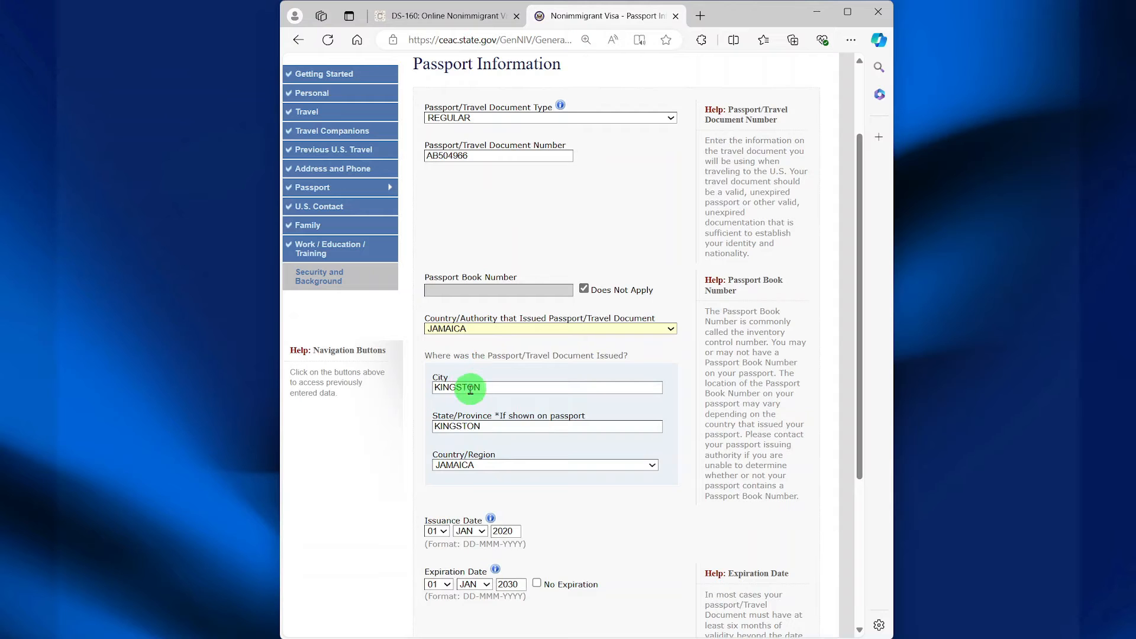
- Review the passport's place of issue, issuance and expiration dates and lost-passport answer, and proceed to U.S. Contact
scroll(483, 429, down, 1)
scroll(482, 428, down, 1)
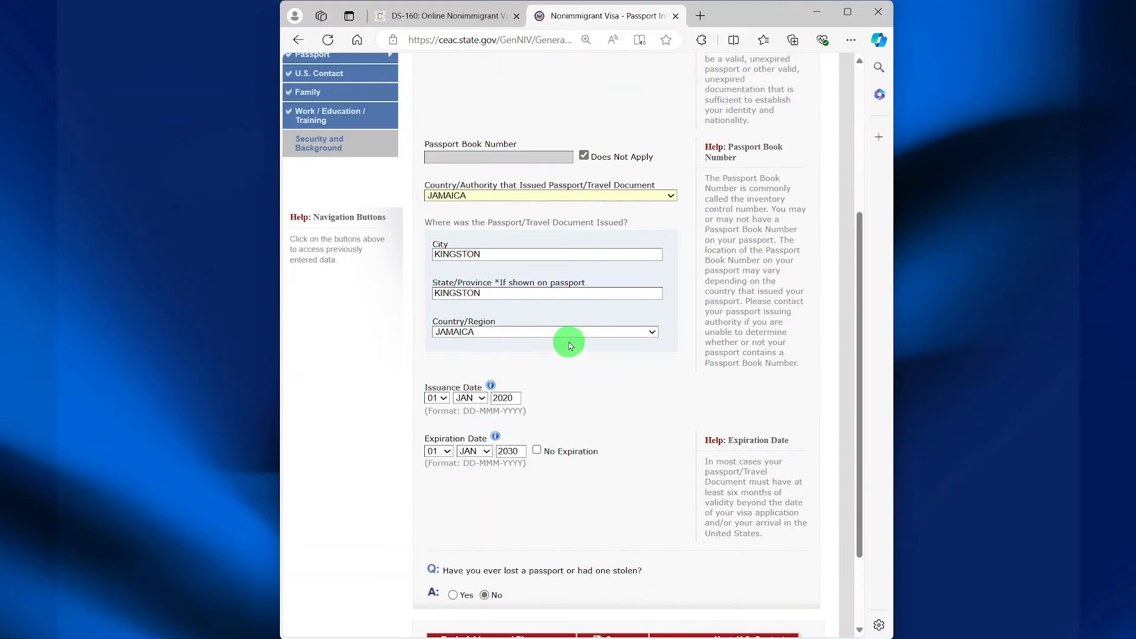
scroll(556, 349, down, 1)
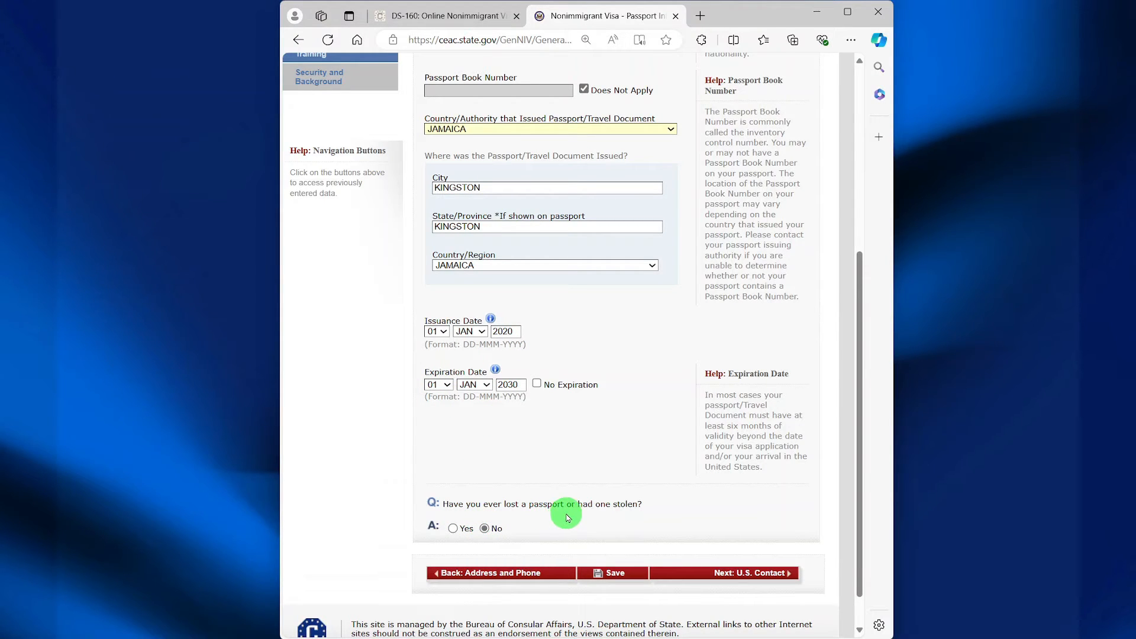
click(730, 574)
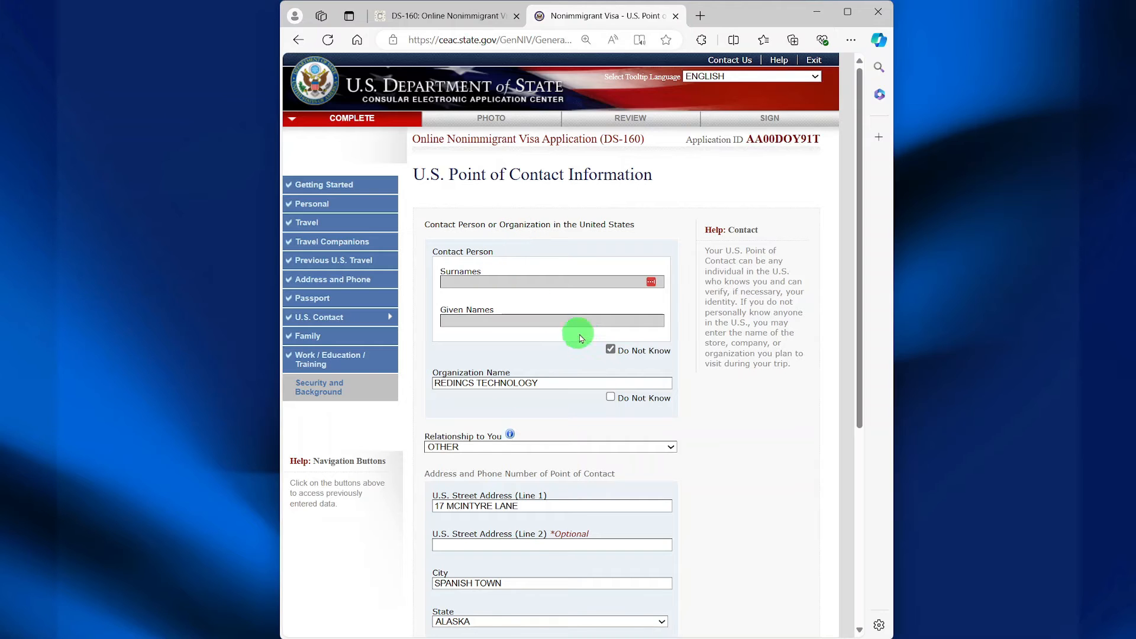
- Keep the U.S. contact person as Do Not Know and fill in the organization REDINCS TECHNOLOGY with its address from saved personal info
click(610, 349)
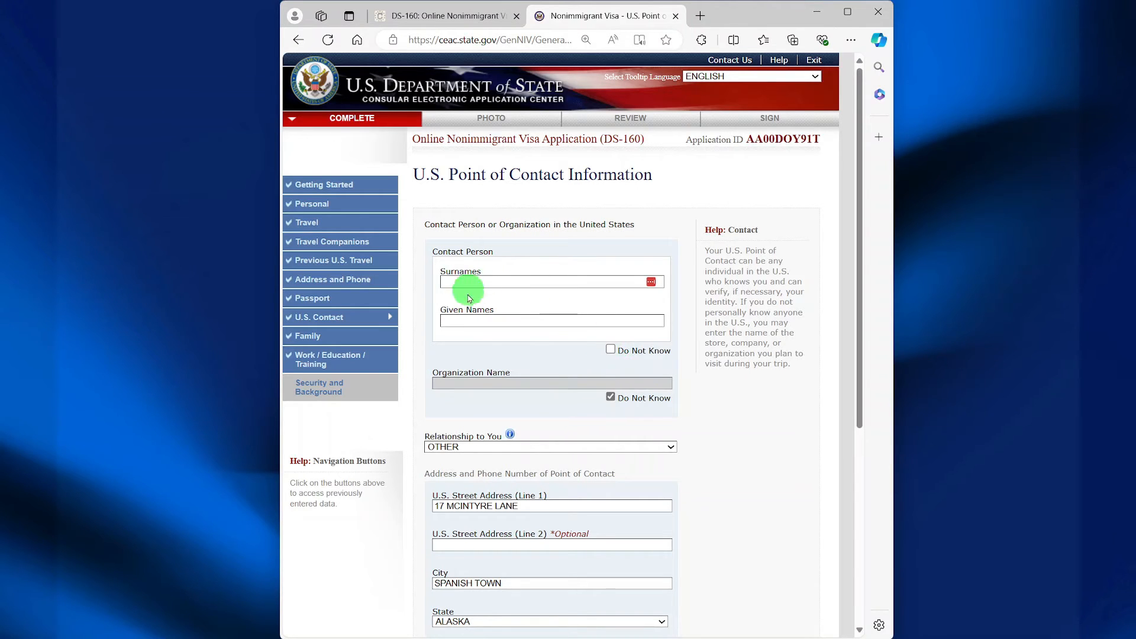
click(610, 349)
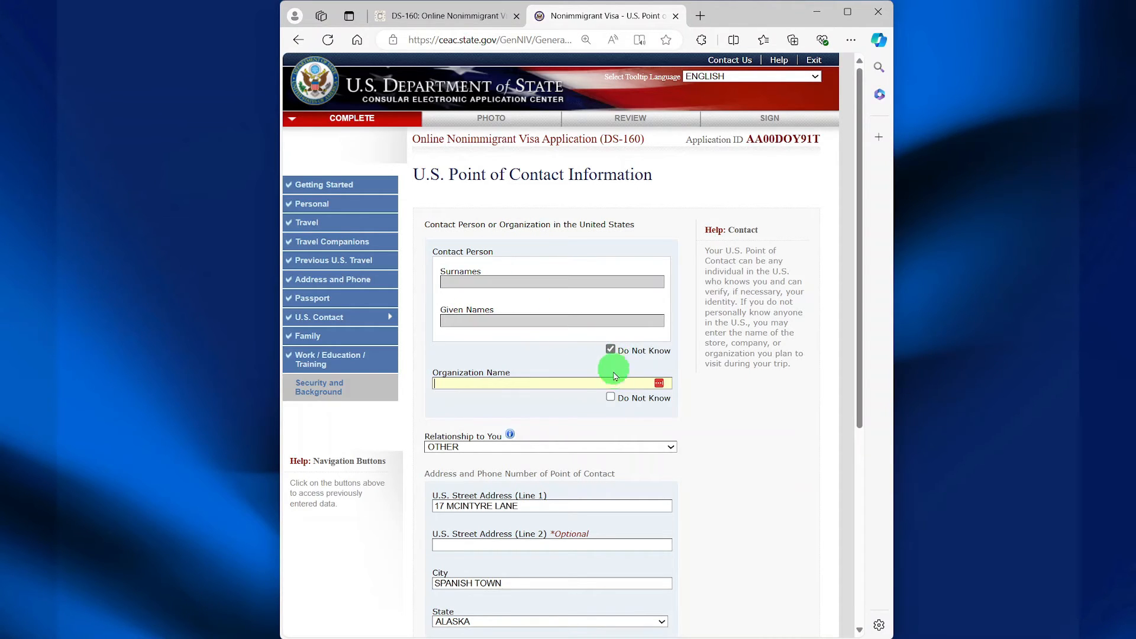
click(475, 381)
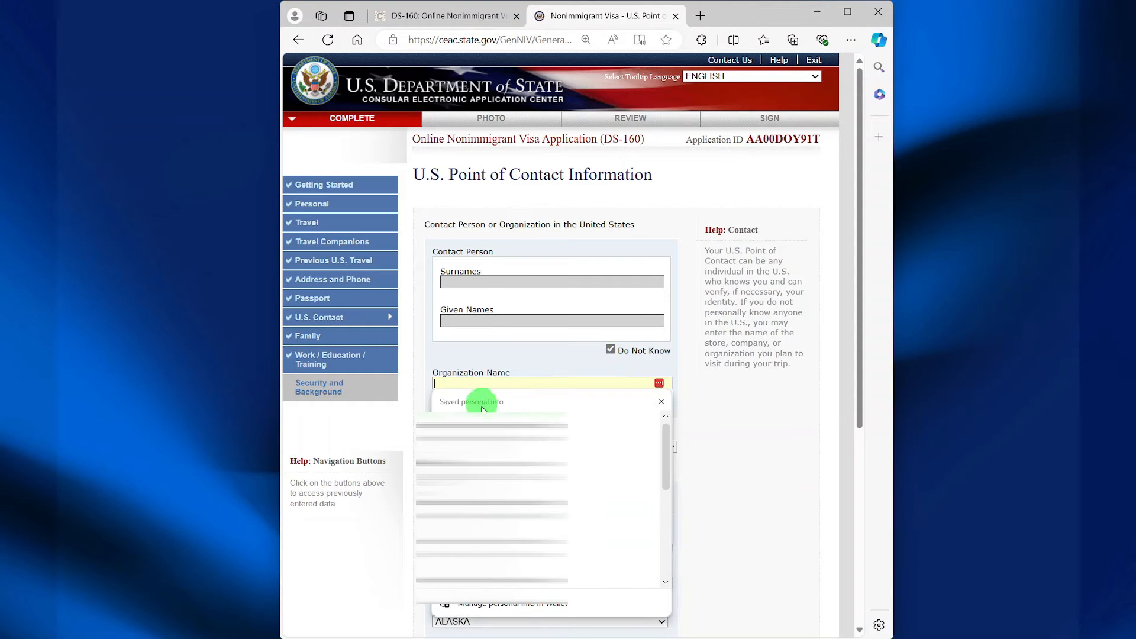
click(467, 404)
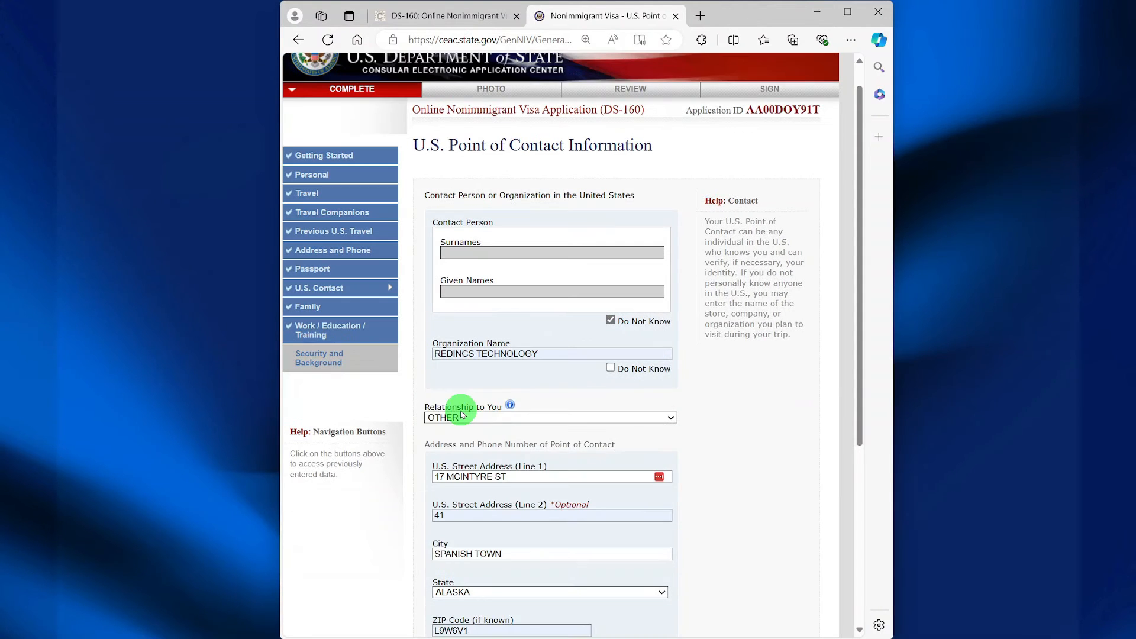
- Set the U.S. contact's relationship to OTHER, check the contact's address and phone details, and proceed to Family
click(502, 417)
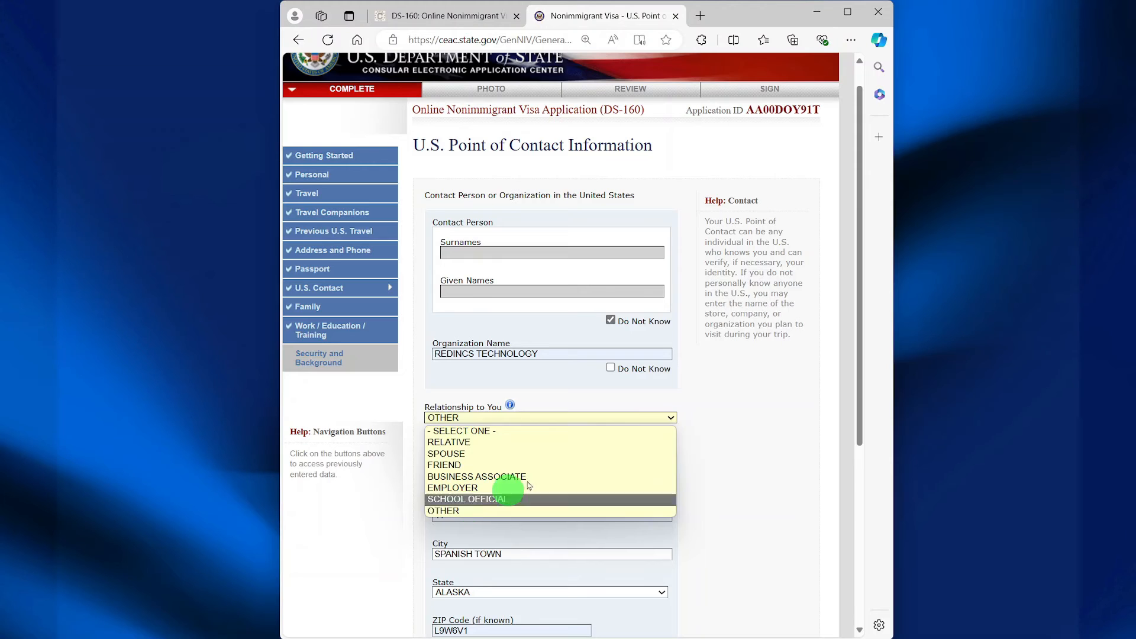
click(467, 512)
scroll(578, 420, down, 2)
scroll(578, 213, down, 3)
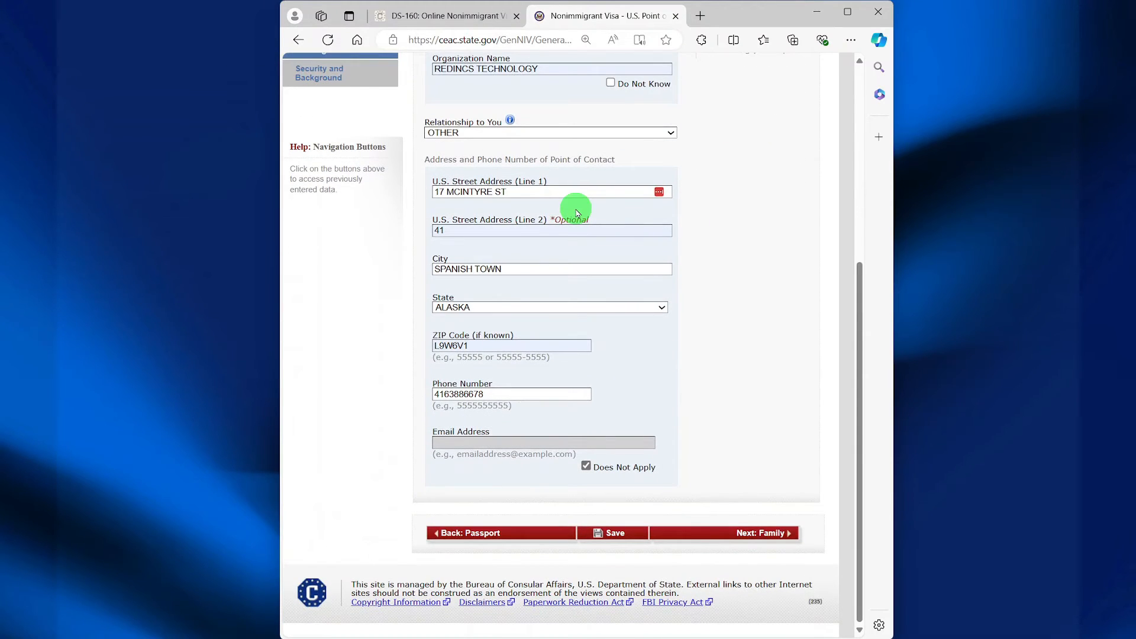
click(733, 535)
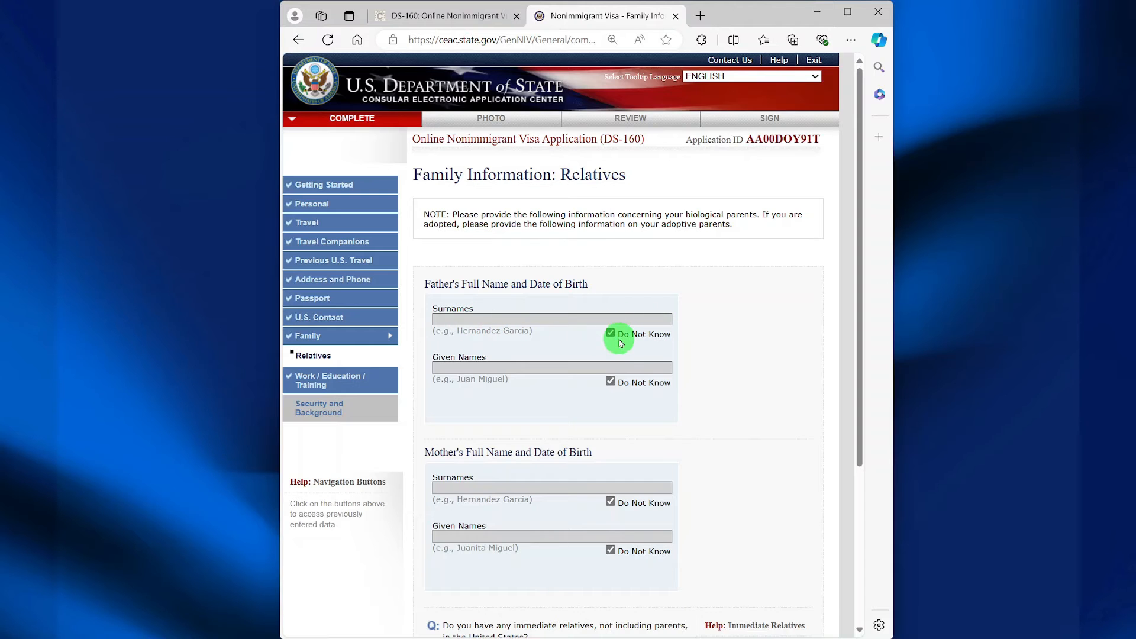
- Review the parents' details and the answers about relatives in the United States, and proceed to Work/Education/Training
scroll(568, 379, down, 2)
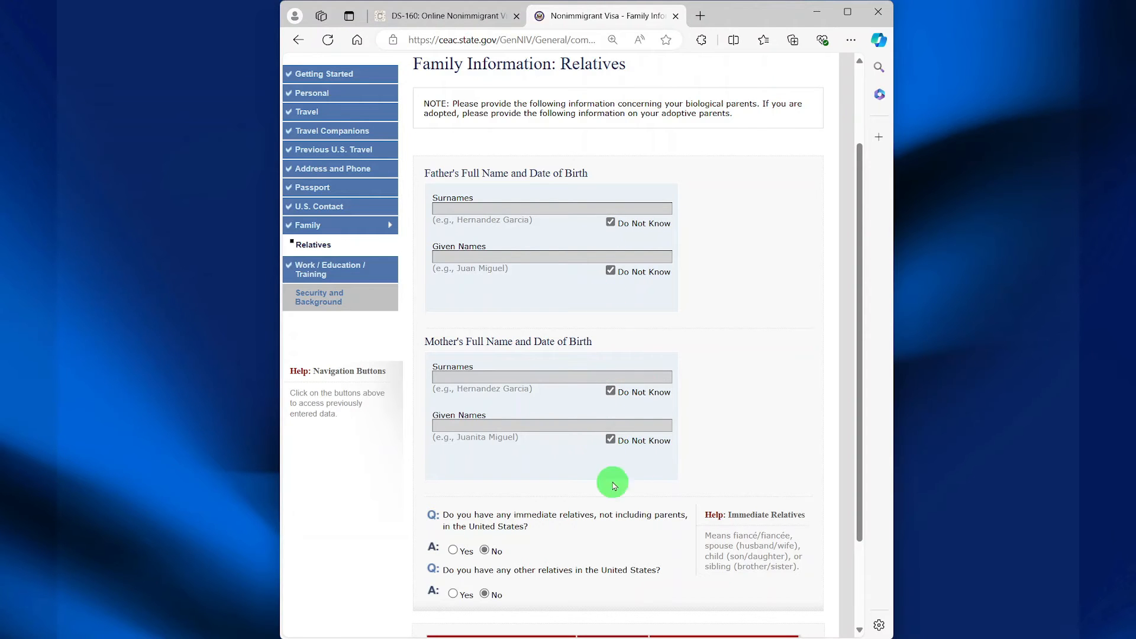
scroll(601, 417, down, 2)
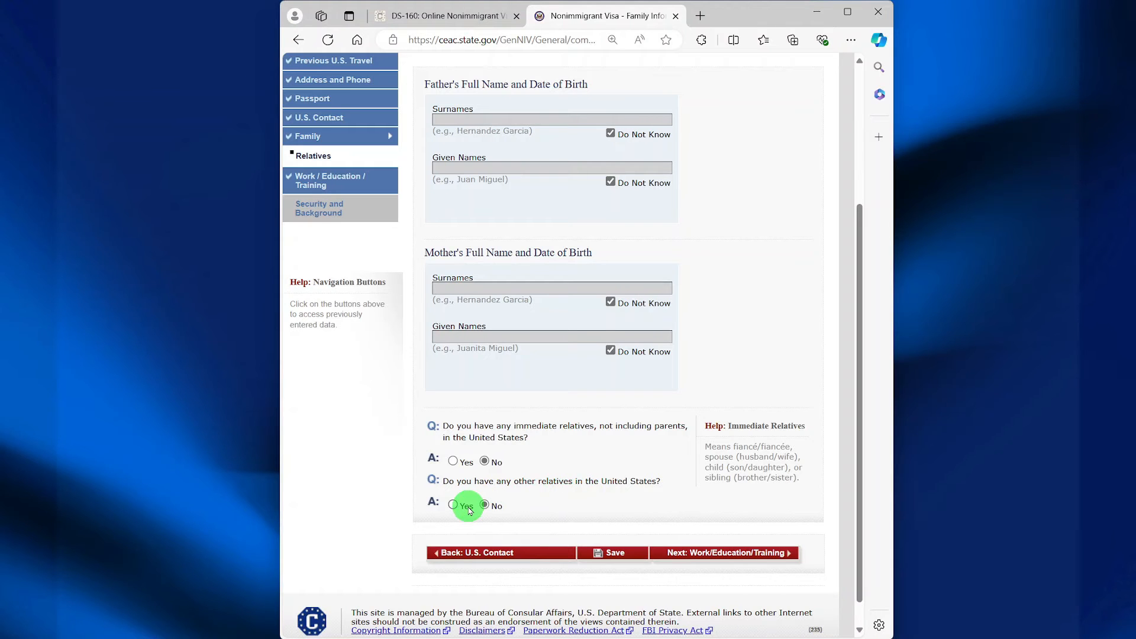
click(679, 555)
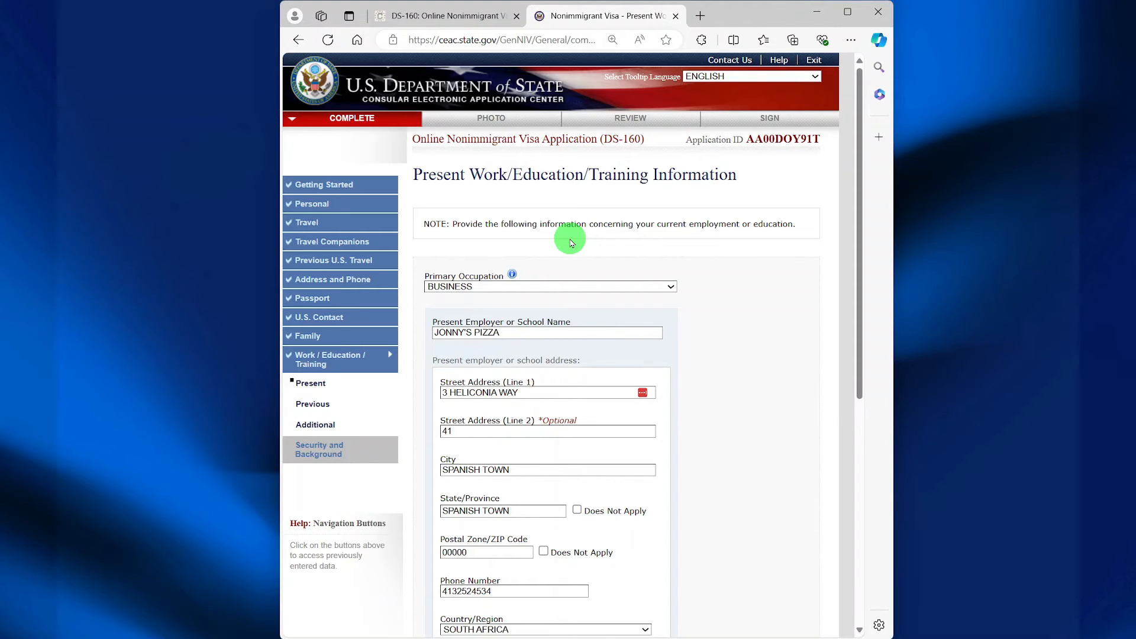
- Keep BUSINESS as the primary occupation, review the present employer details, and proceed to the previous work/education page
click(515, 287)
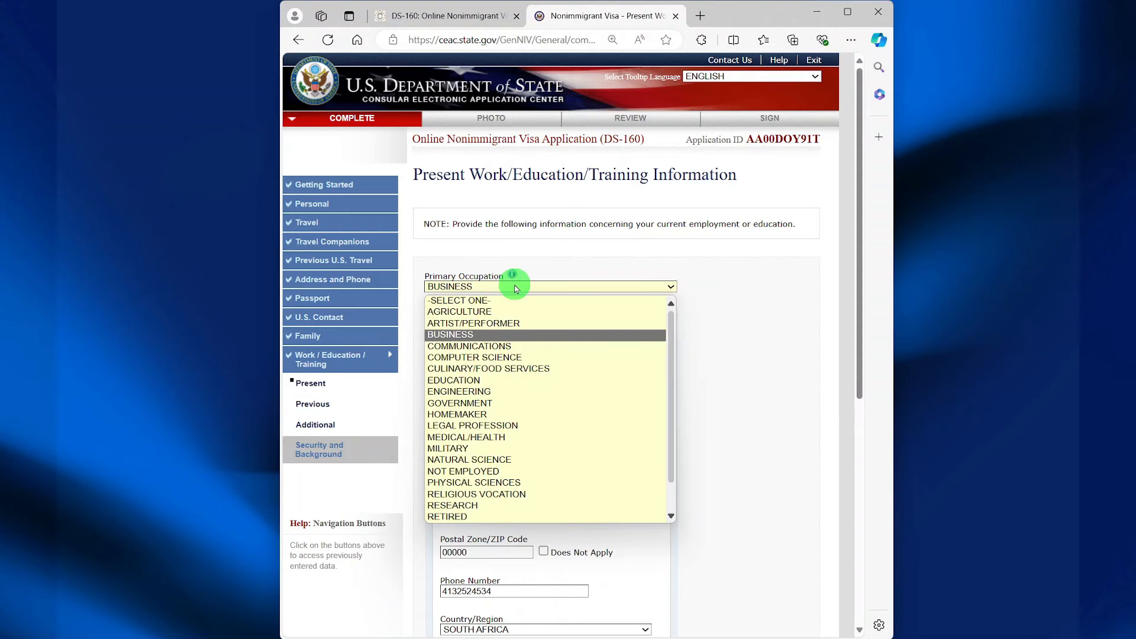
click(514, 287)
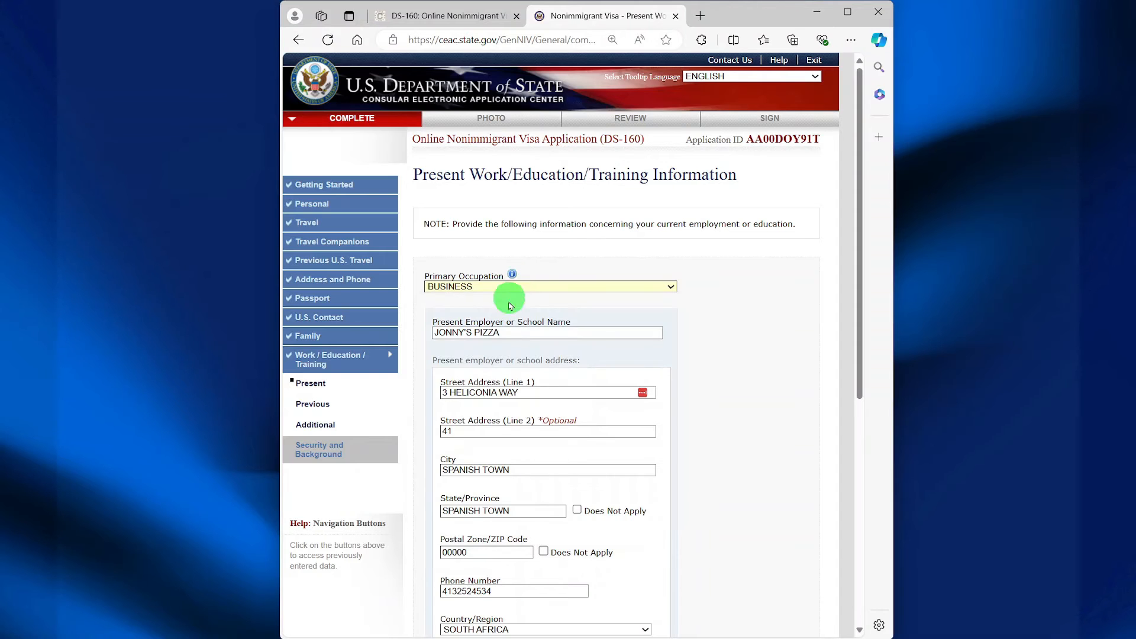
scroll(506, 331, down, 2)
scroll(504, 332, down, 4)
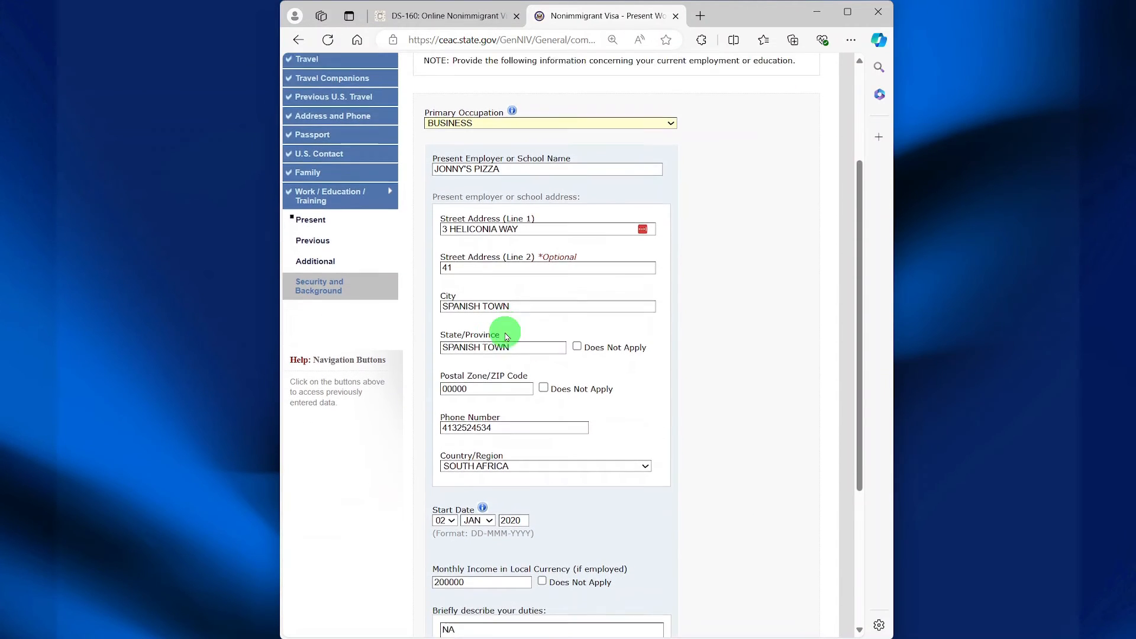
click(673, 594)
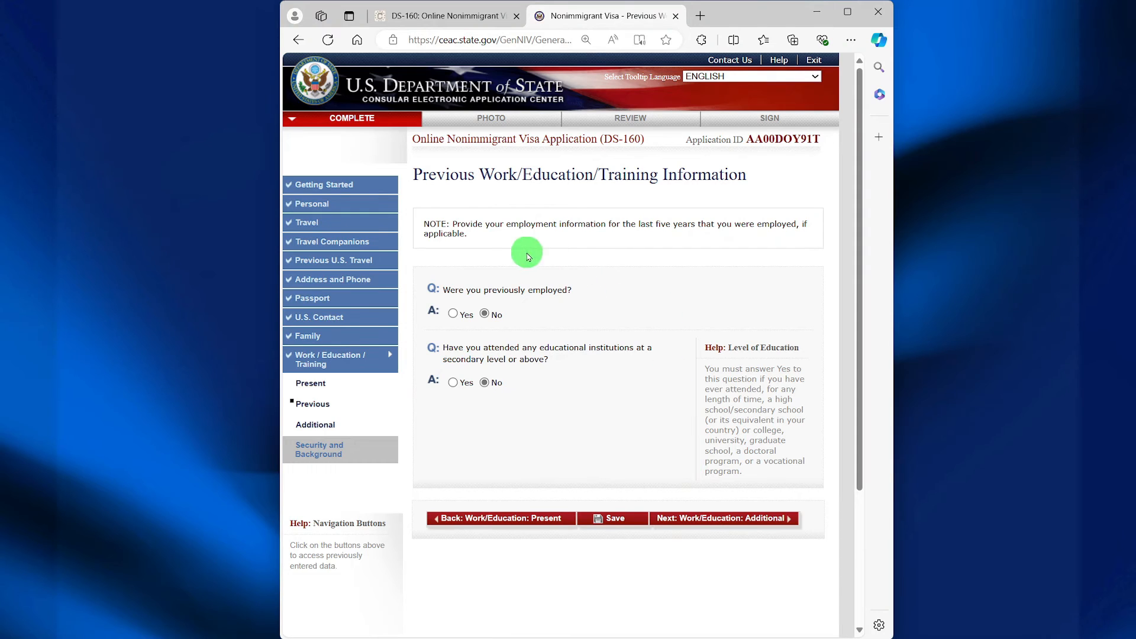
click(453, 314)
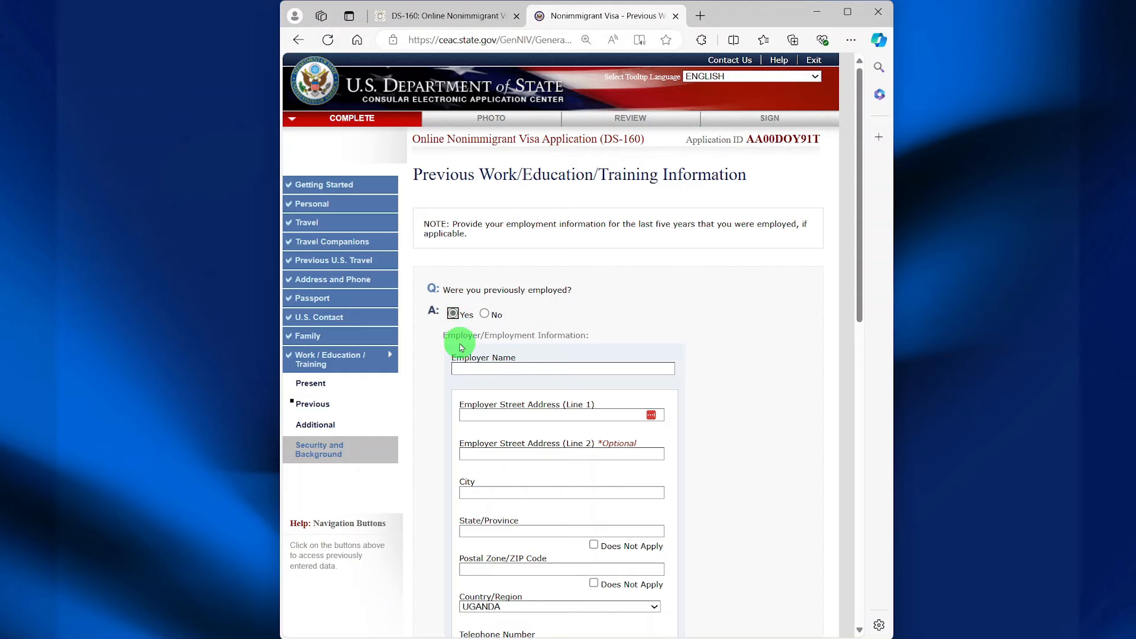
scroll(468, 350, down, 9)
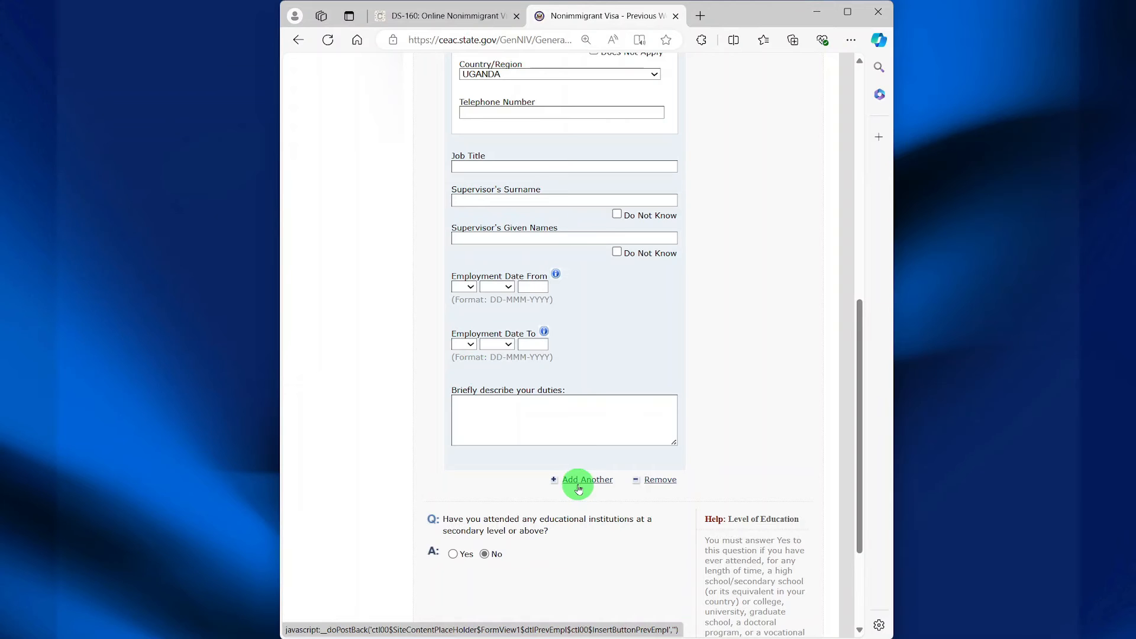
click(659, 480)
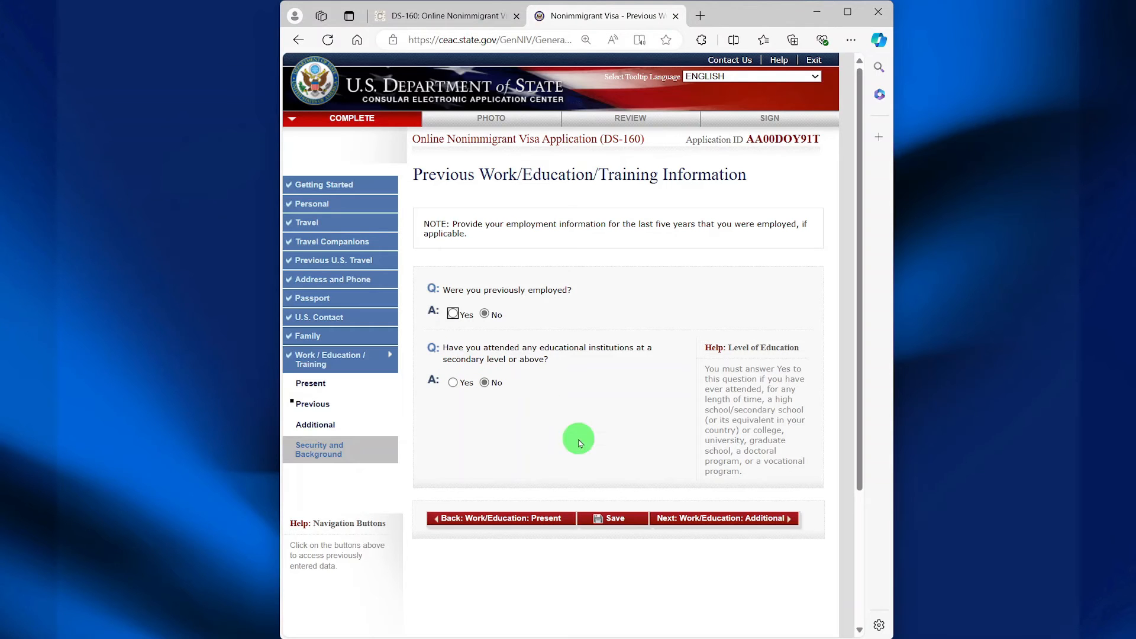
- Proceed to Additional Work/Education/Training and review the clan, language, travel, organization, specialized skills and military answers
click(711, 519)
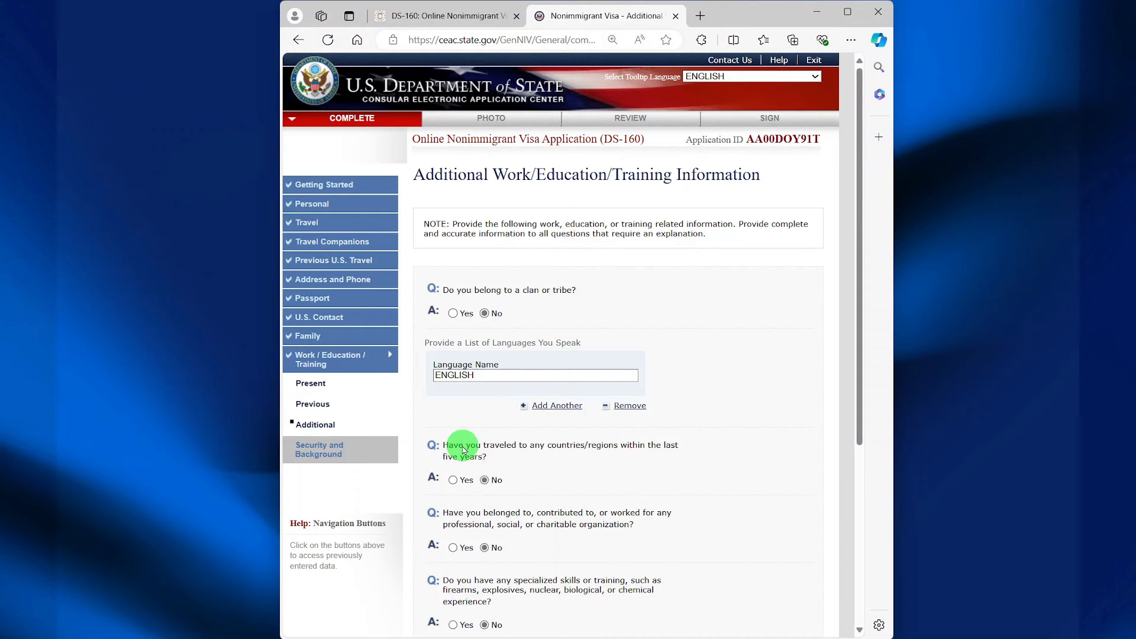
scroll(491, 461, down, 1)
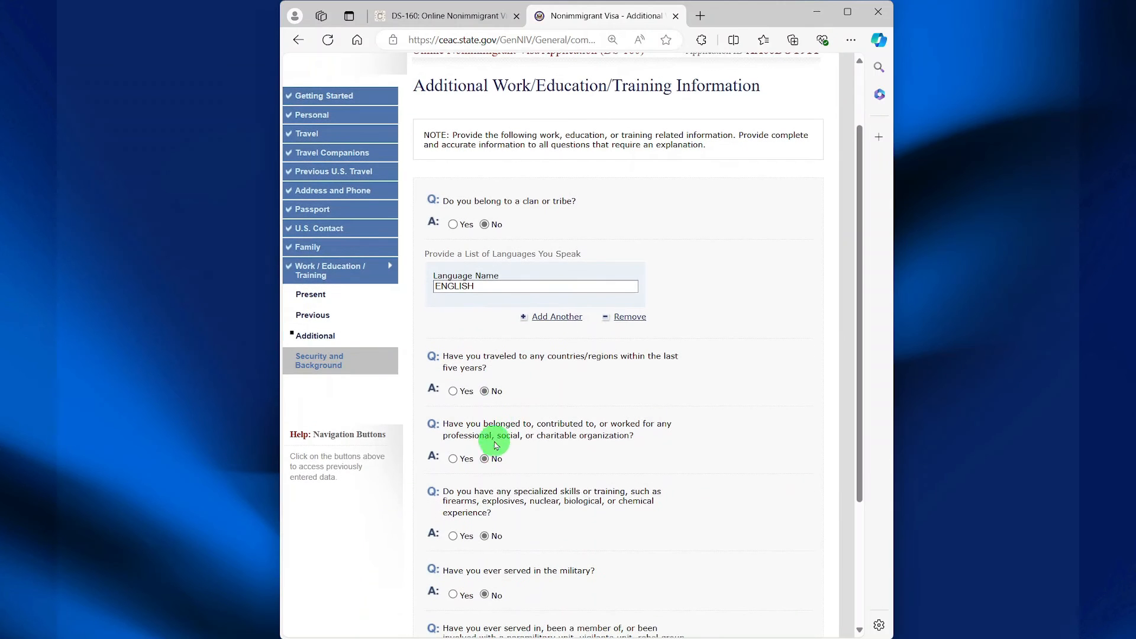
scroll(494, 394, down, 1)
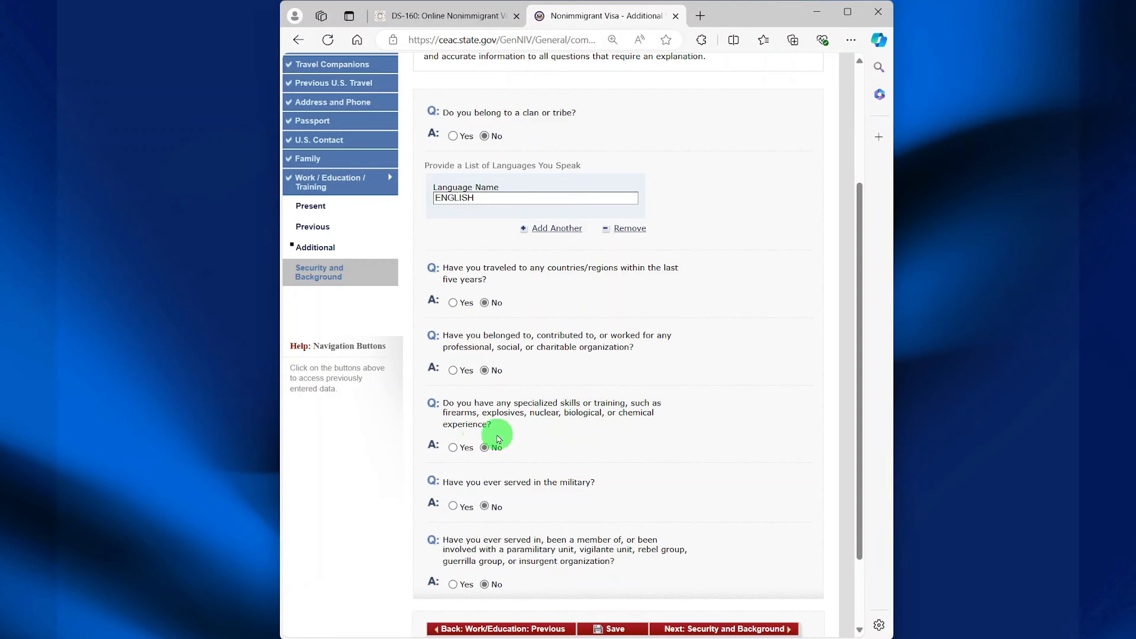
scroll(497, 438, down, 1)
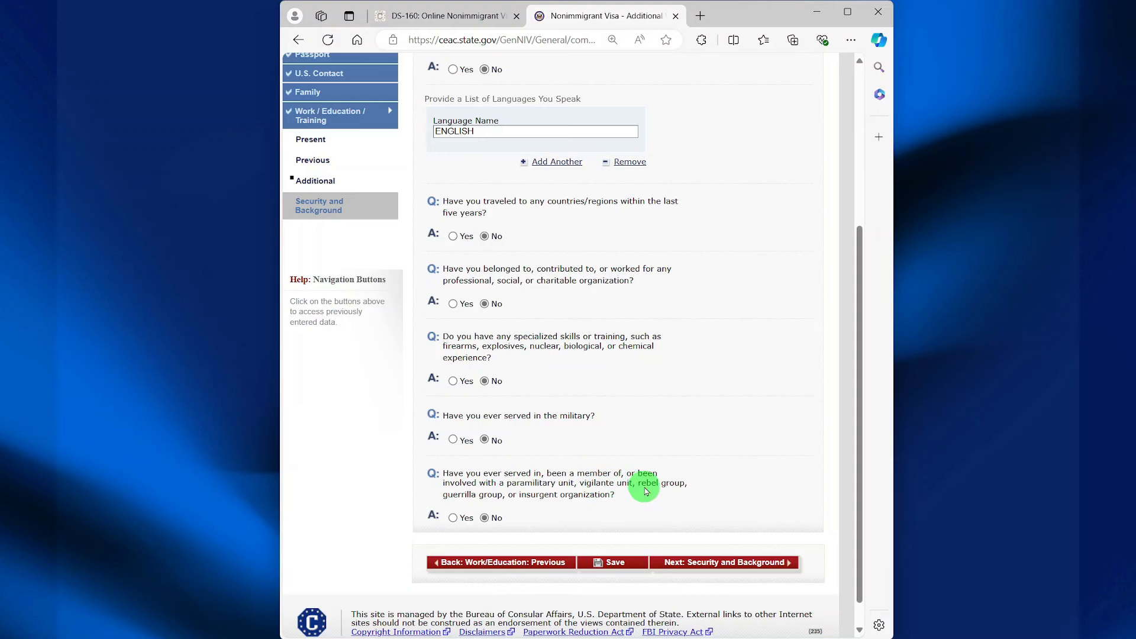
- Proceed to Security and Background, answer No to the three Part 1 health and drug questions, and continue to Part 2
click(695, 563)
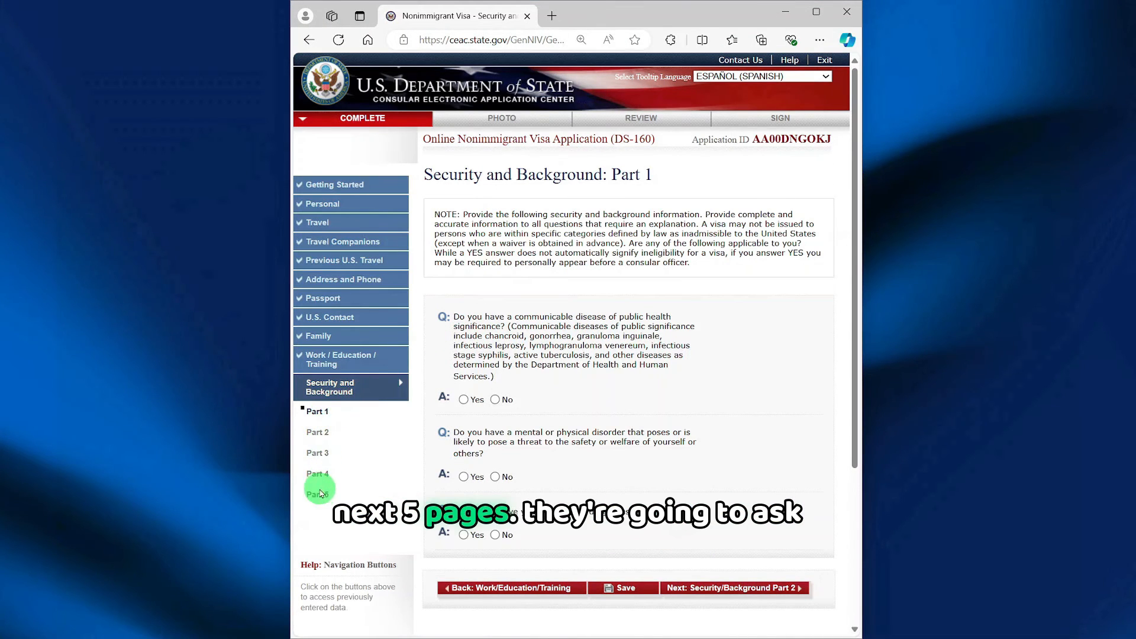
scroll(532, 288, down, 1)
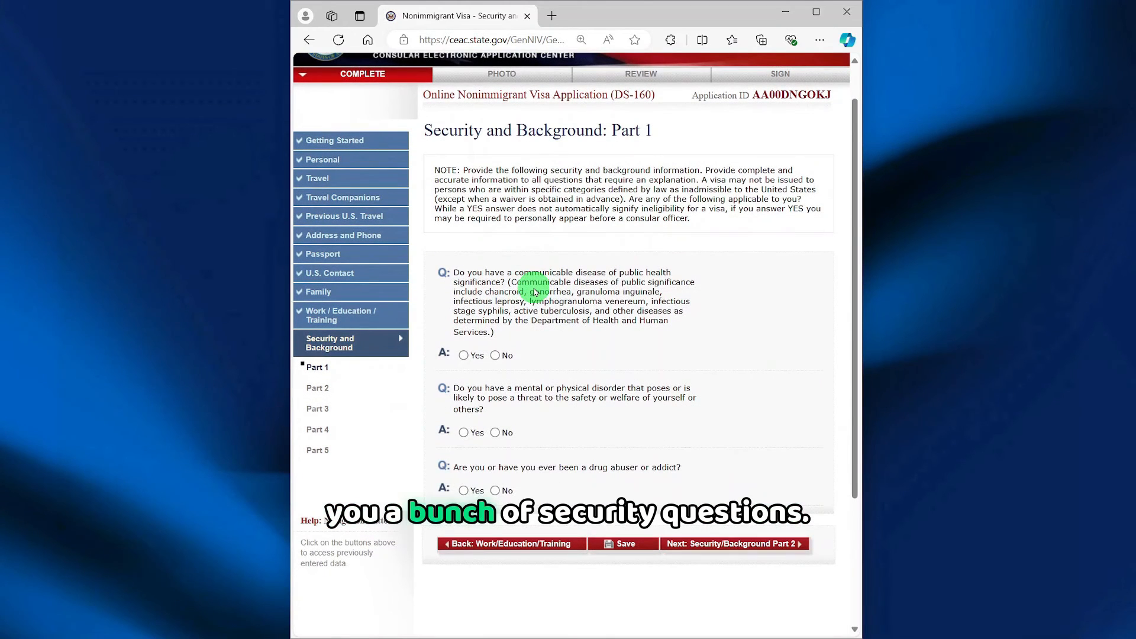
click(495, 355)
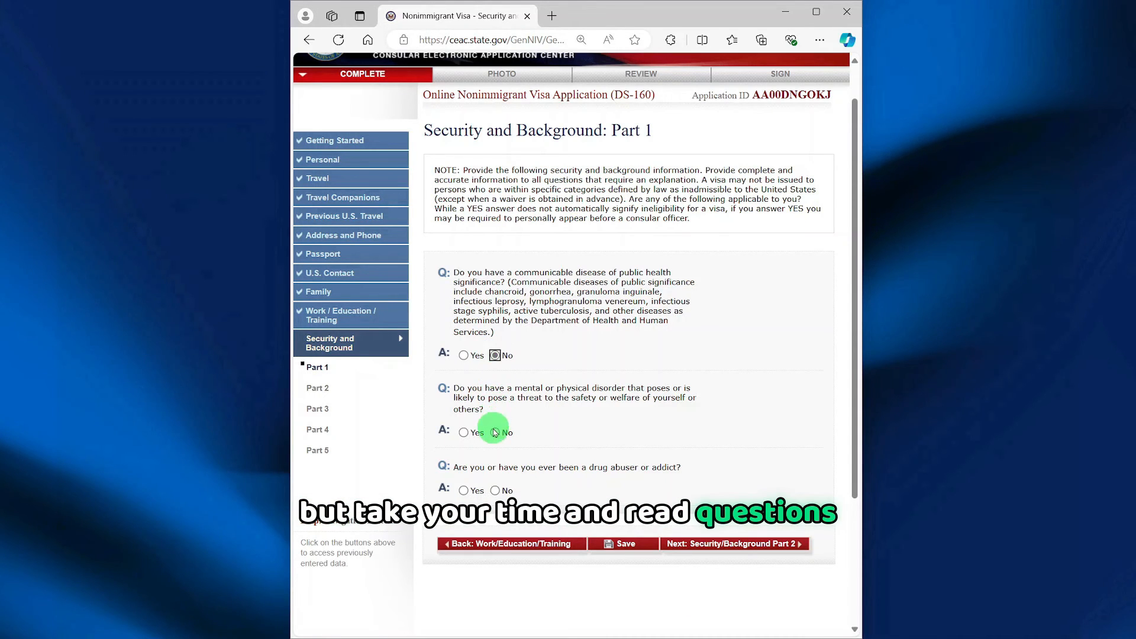
click(495, 433)
click(495, 490)
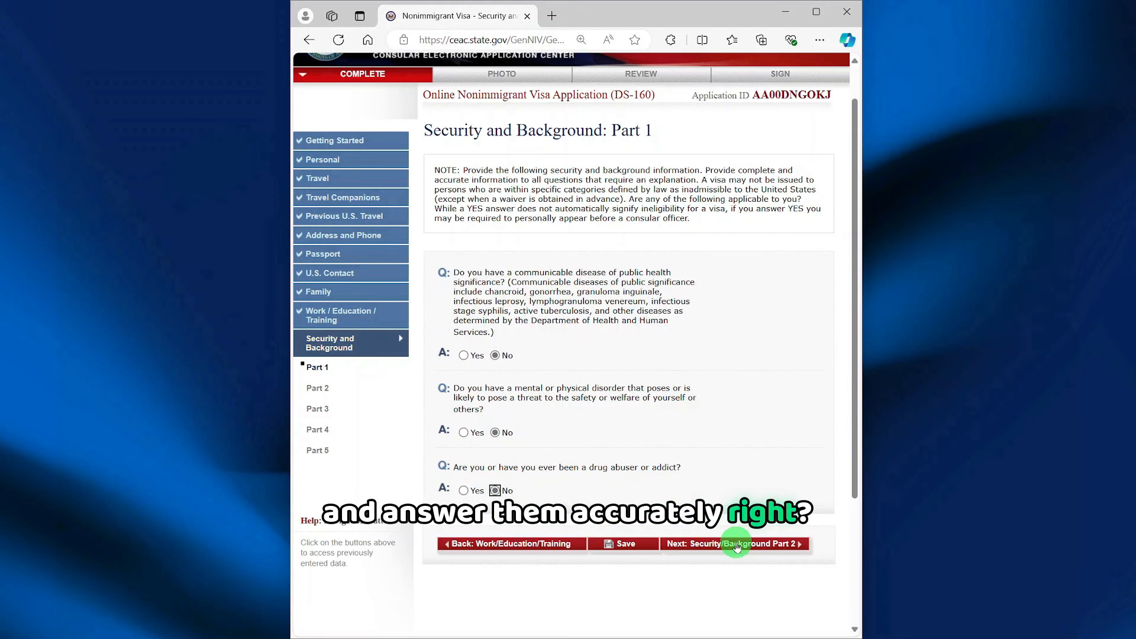
click(736, 544)
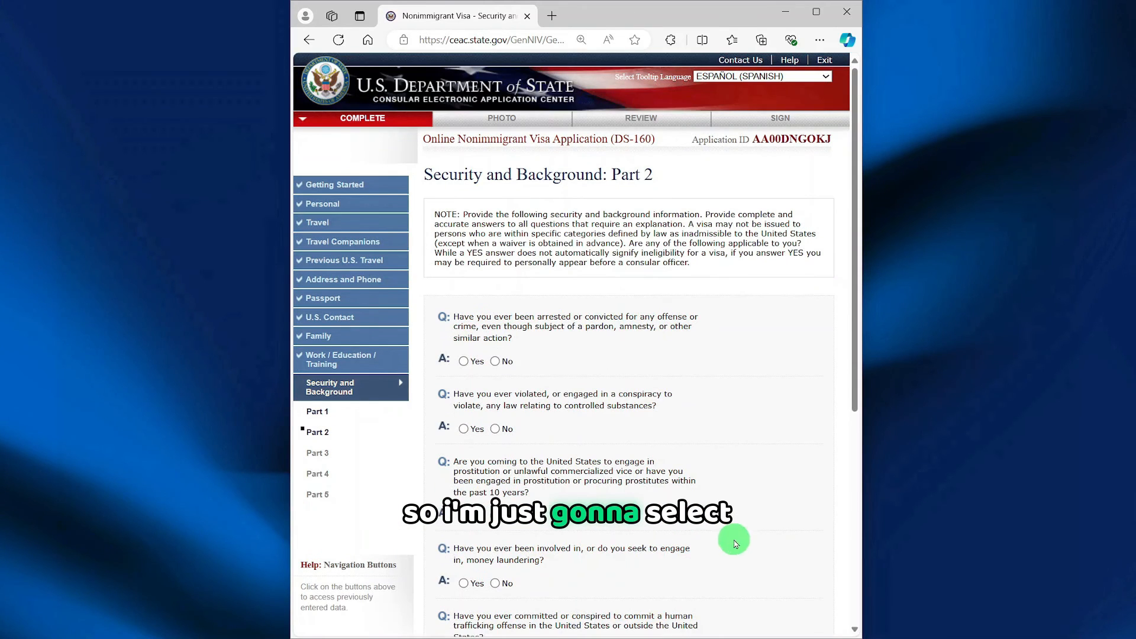
- Answer No to the Part 2 security questions, including those on arrests or convictions and controlled substance violations
click(495, 361)
click(495, 428)
scroll(497, 361, down, 2)
click(495, 426)
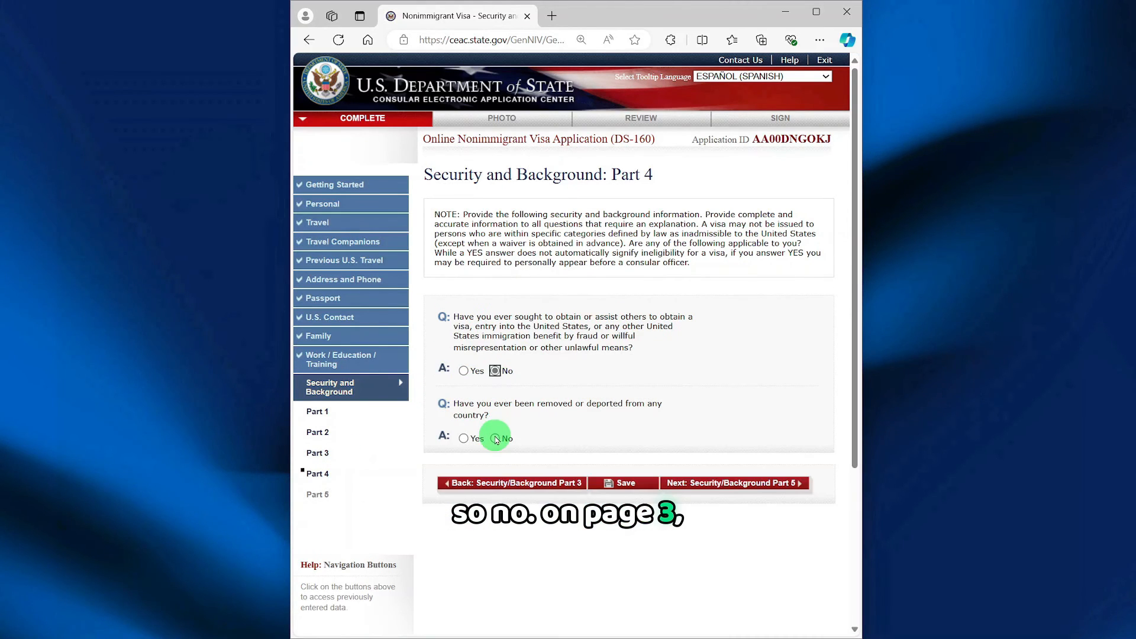
- Answer No to the Part 4 questions about visa fraud and removal or deportation, and proceed to Part 5
click(495, 370)
click(495, 438)
click(727, 483)
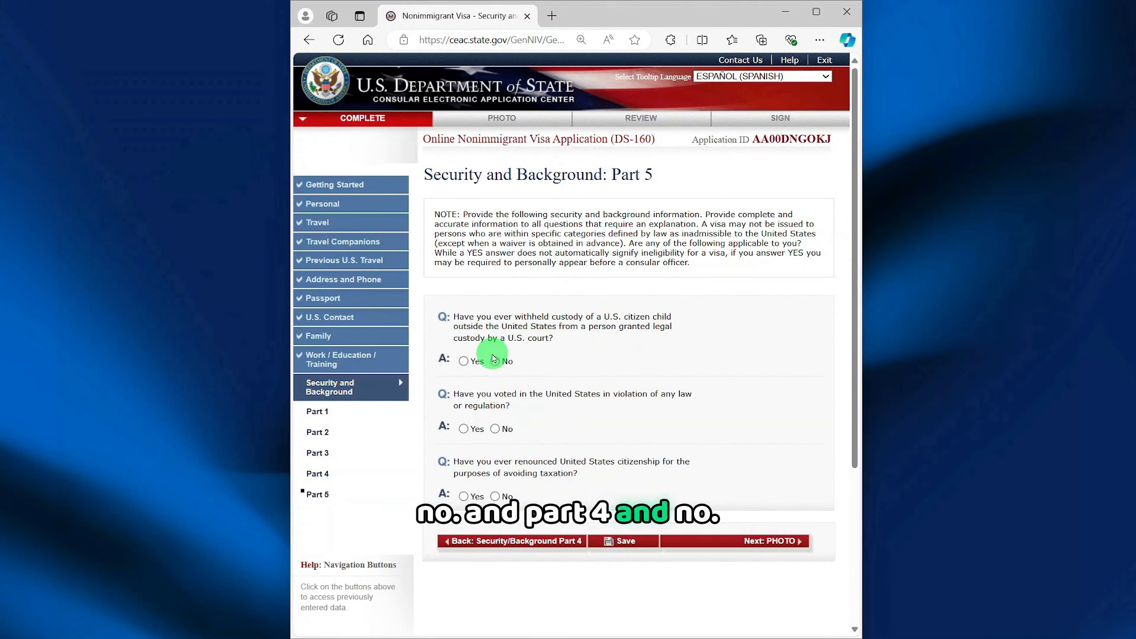
- Answer No to the Part 5 questions on child custody, voting and renounced citizenship, then save the application and continue it
click(495, 361)
click(495, 429)
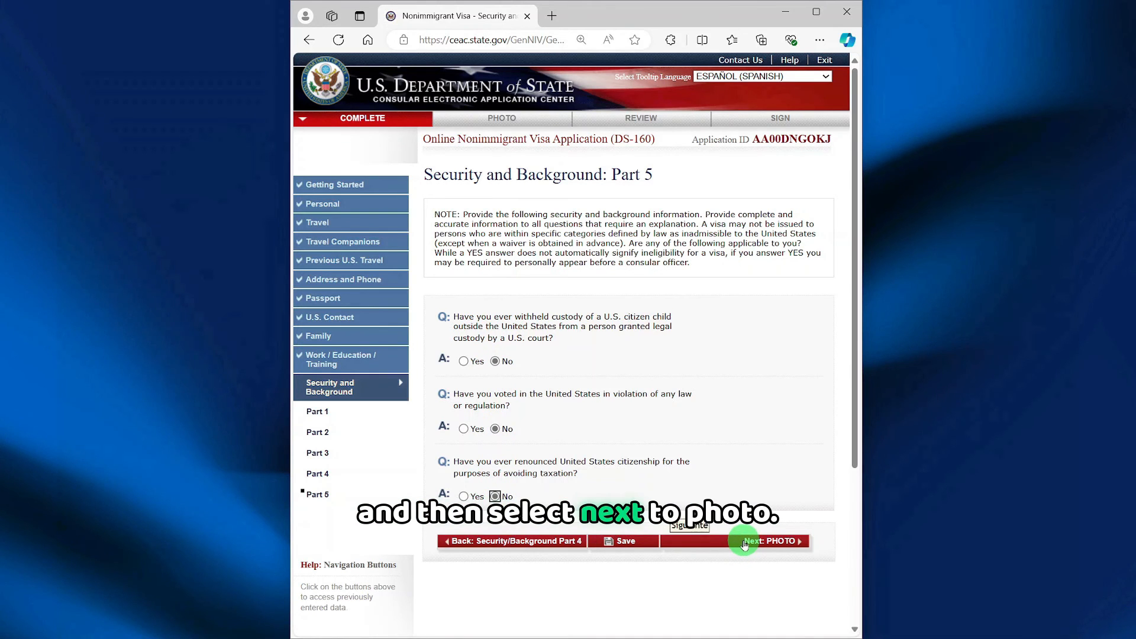
scroll(740, 521, down, 4)
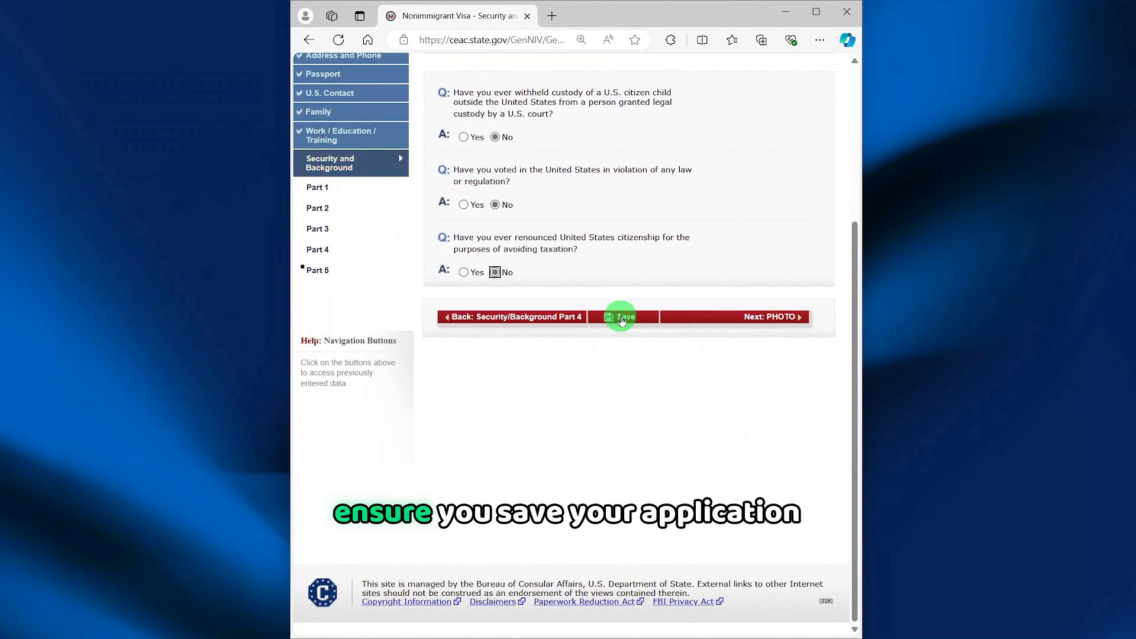
click(623, 319)
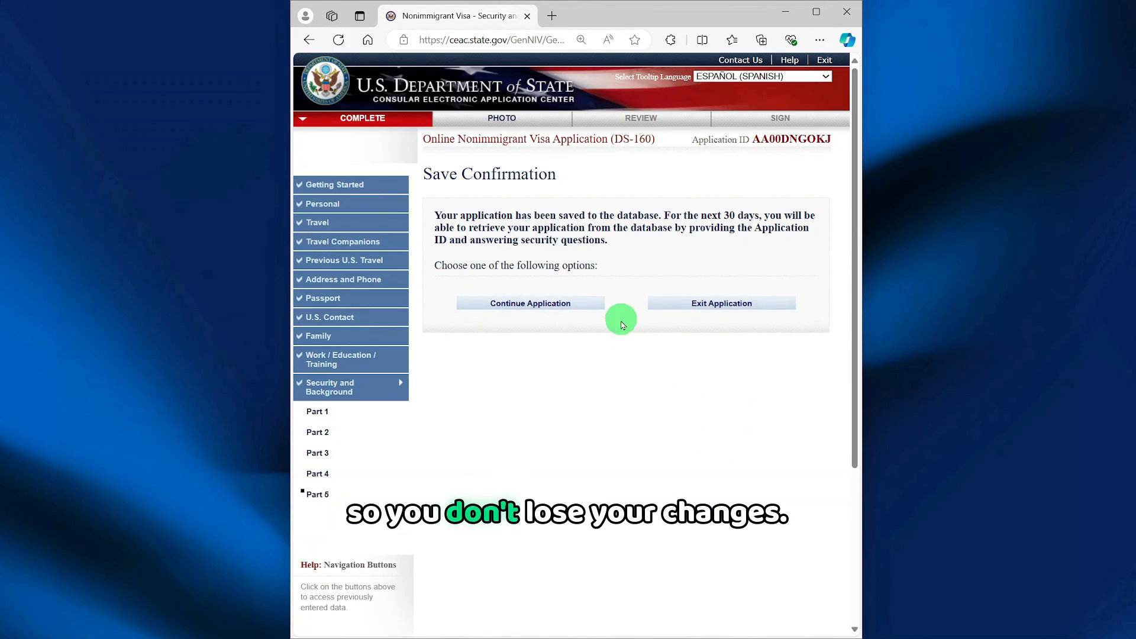
click(532, 304)
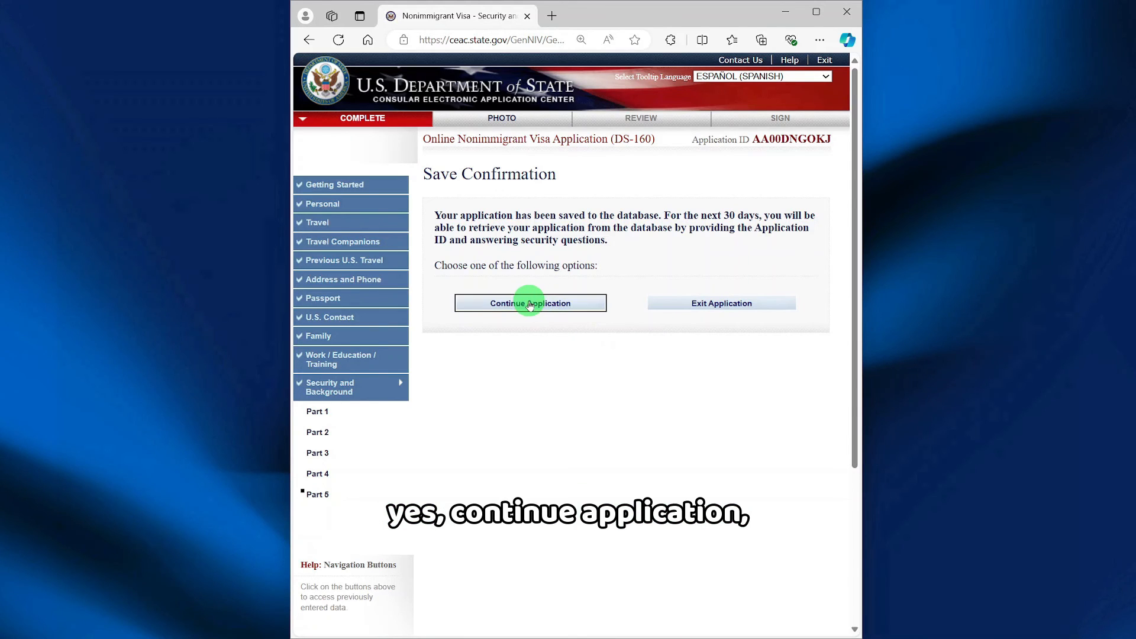
- Proceed to the photo section and upload sample passport photo.jpg as the applicant's photo
click(750, 542)
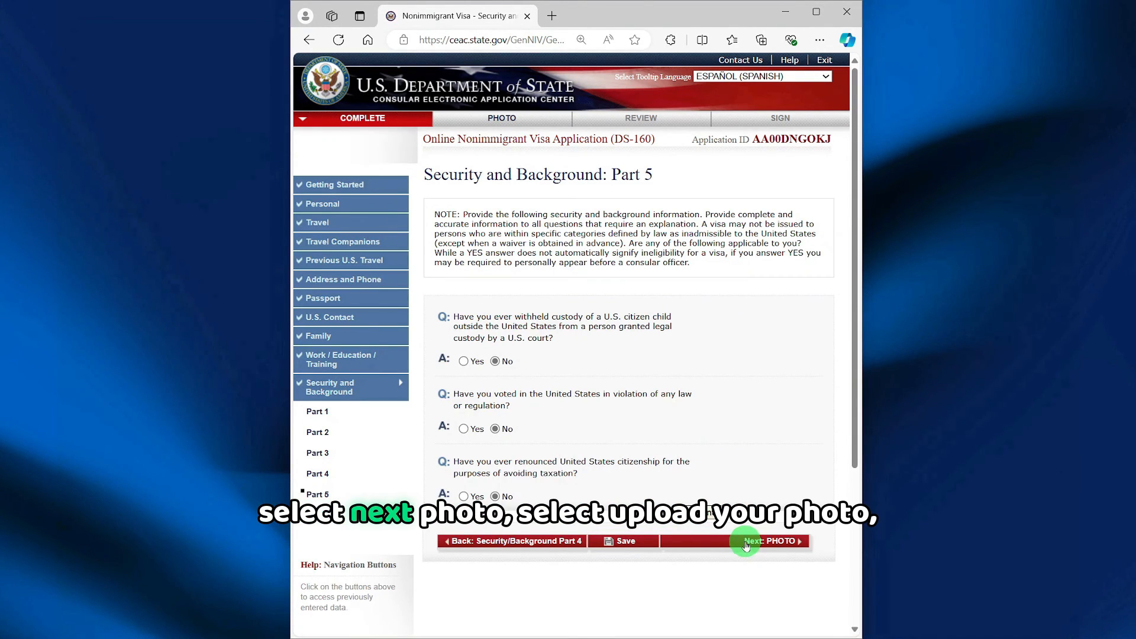
click(600, 557)
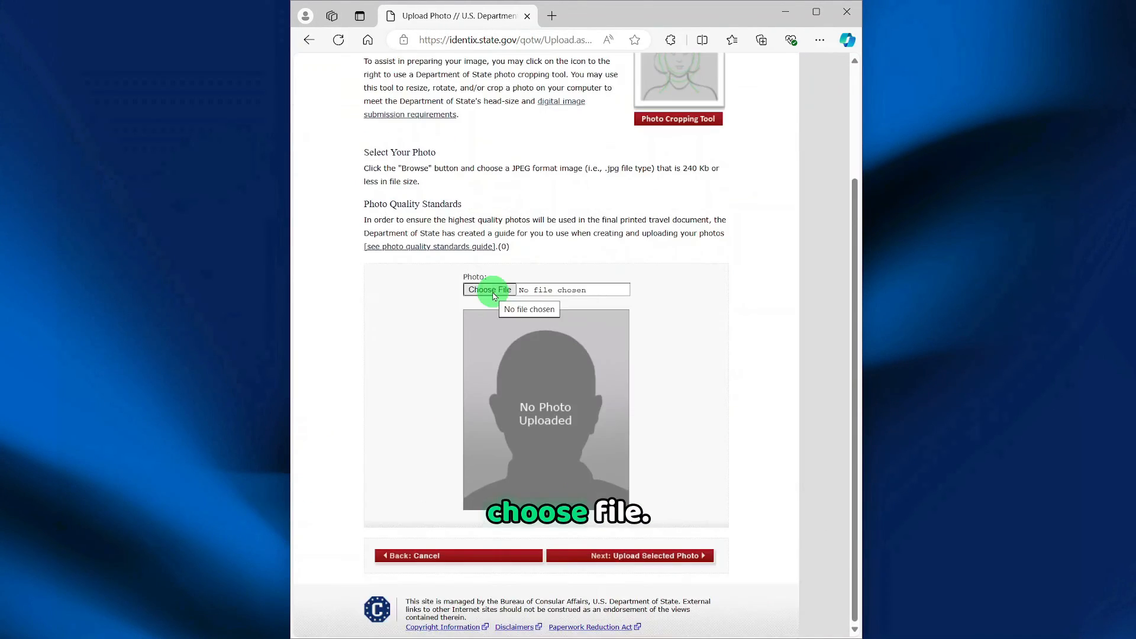
click(494, 294)
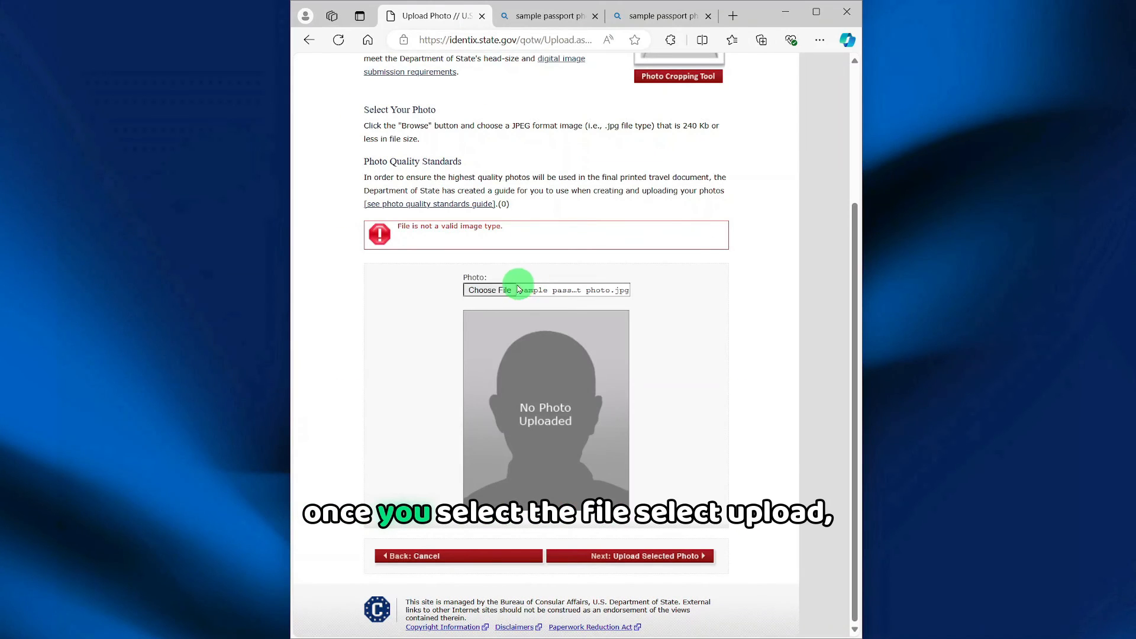
click(624, 556)
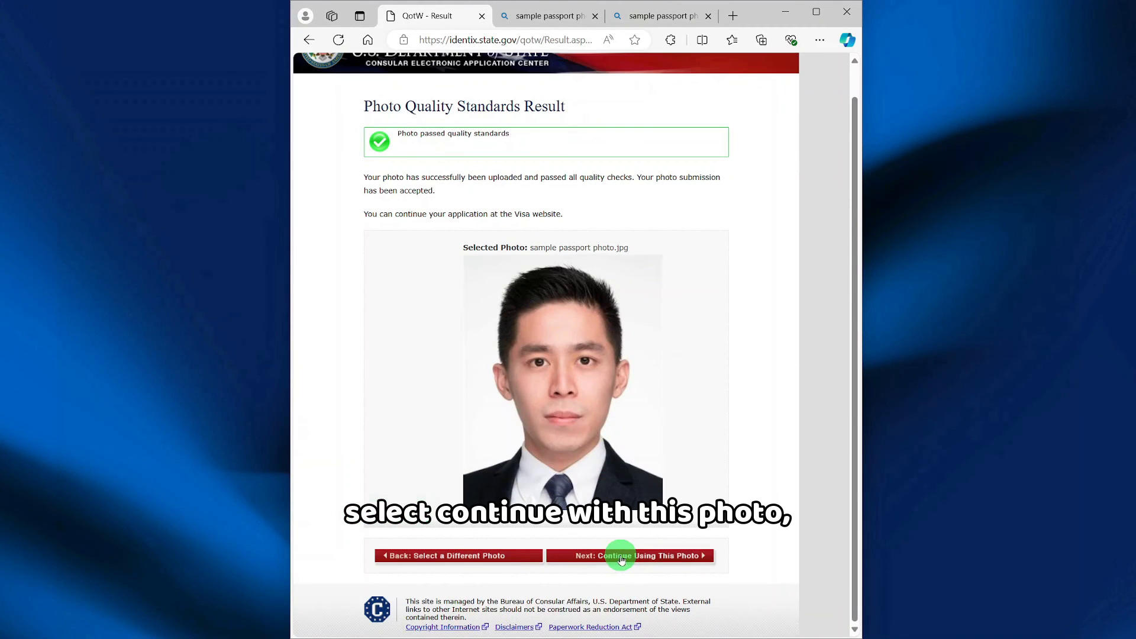
- Accept the uploaded photo, check it on the Confirm Photo page, and proceed to Review
click(623, 557)
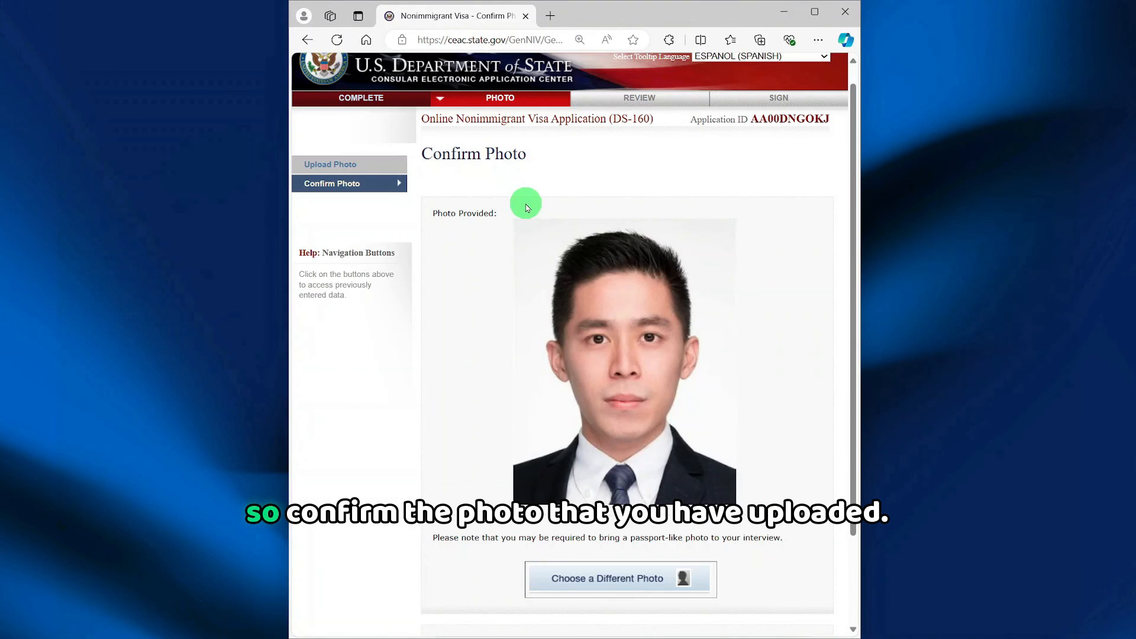
scroll(605, 229, down, 2)
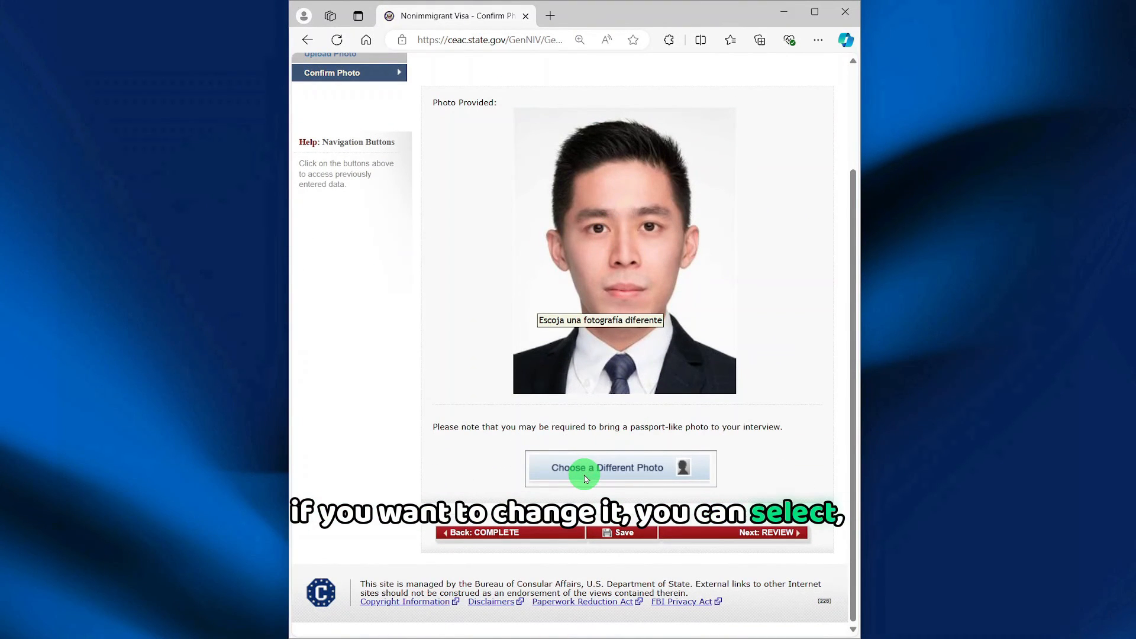
click(746, 535)
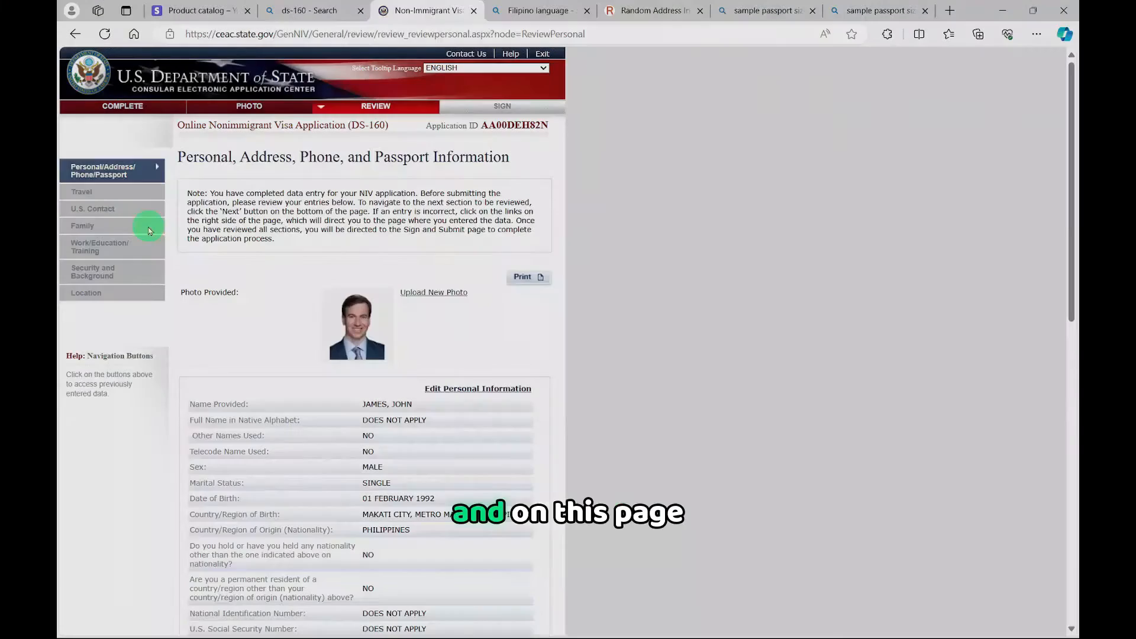
- Review the personal, address, phone and passport information, and proceed to the Travel review
scroll(298, 229, down, 2)
scroll(299, 229, down, 6)
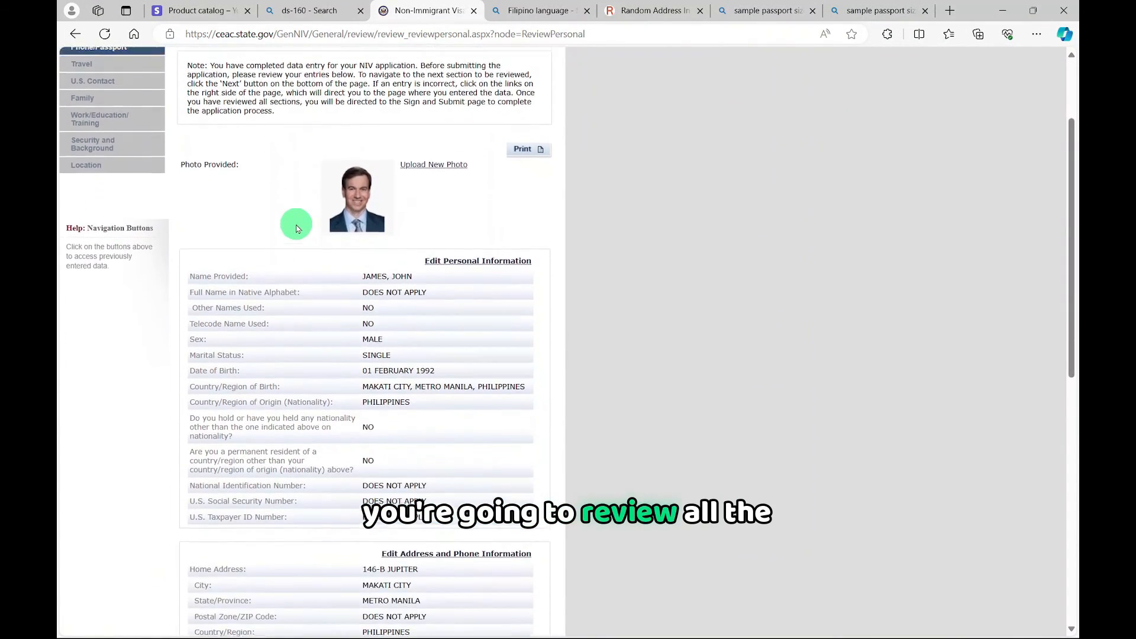
scroll(330, 280, down, 5)
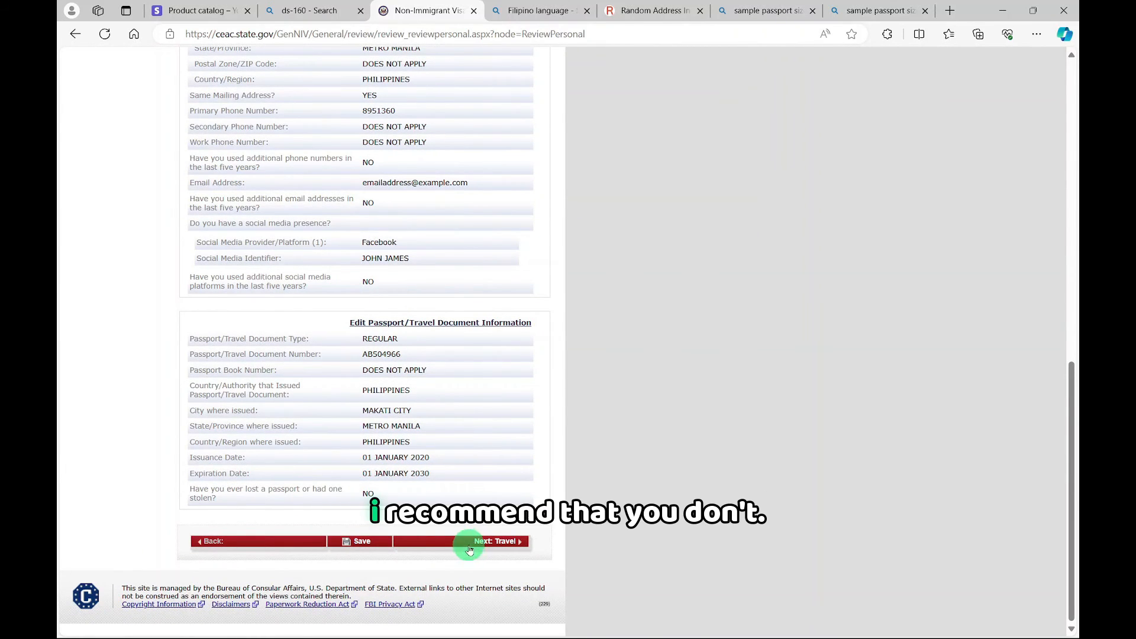
click(490, 541)
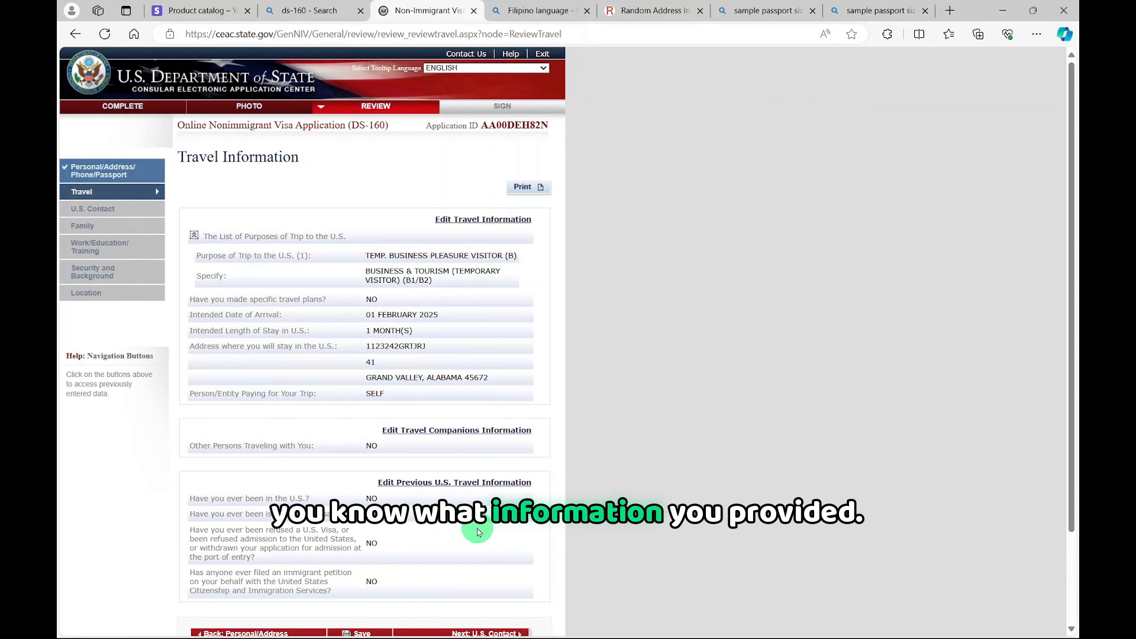
- Review the travel, U.S. contact, family and work/education/training information, and proceed to the Security and Background review
scroll(478, 532, down, 2)
click(486, 524)
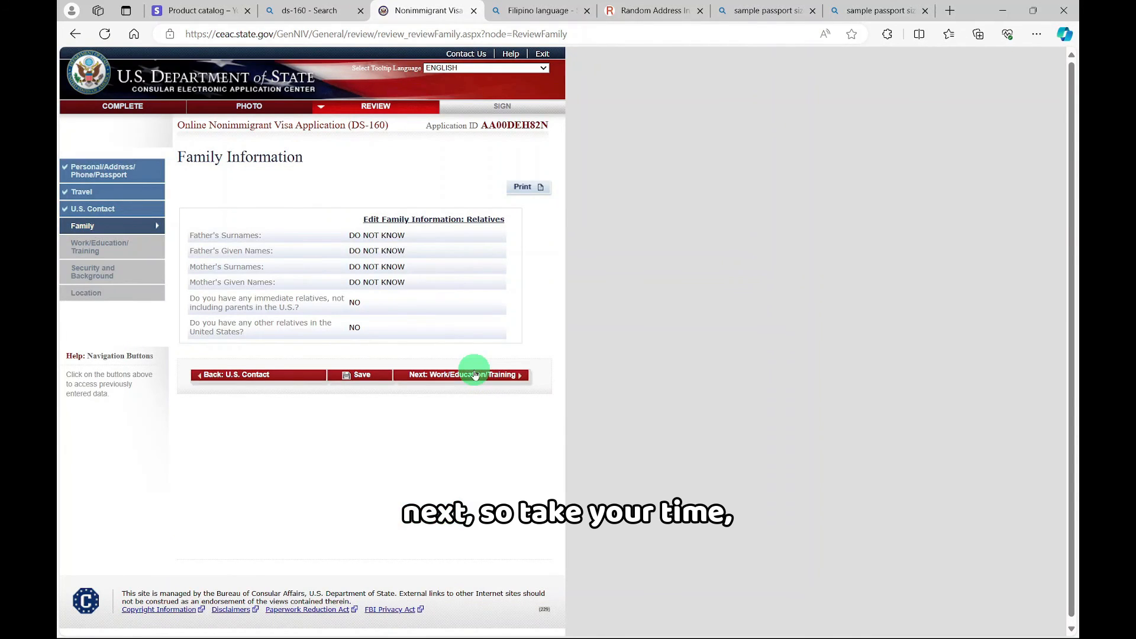
click(476, 375)
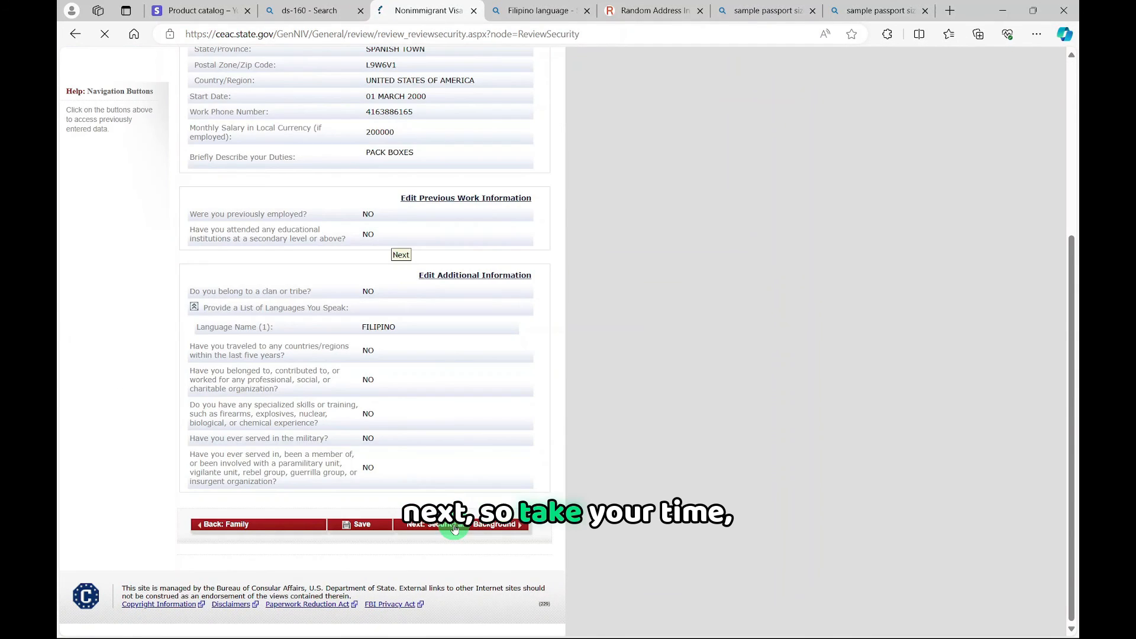
click(452, 598)
- Review the security and background answers and the application location, and proceed to Sign and Submit
scroll(451, 477, down, 8)
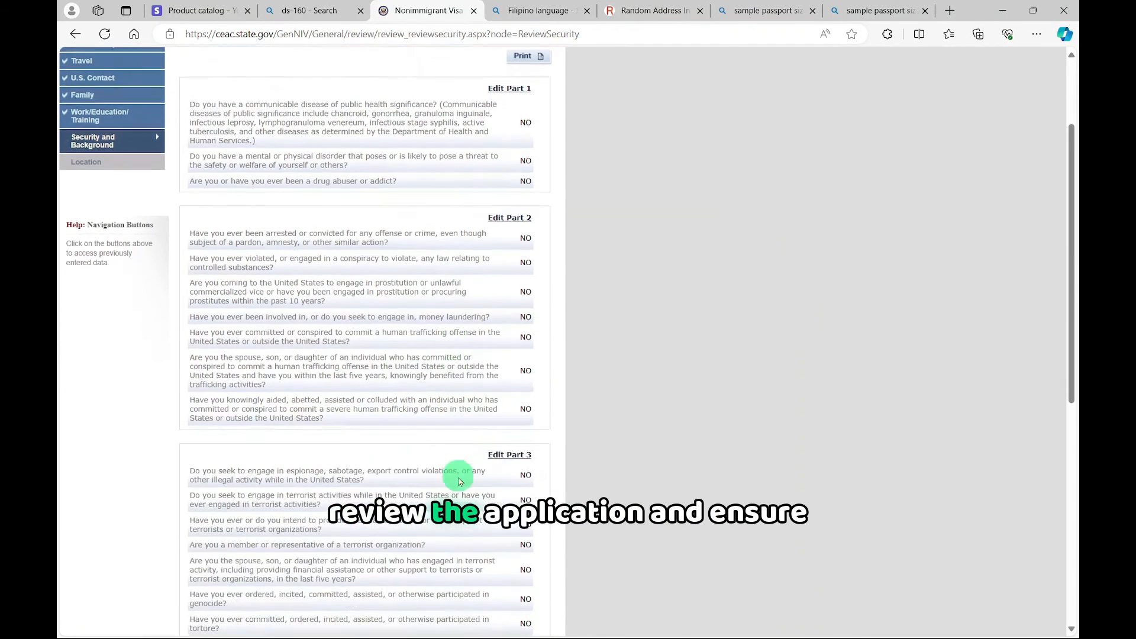
scroll(465, 497, down, 3)
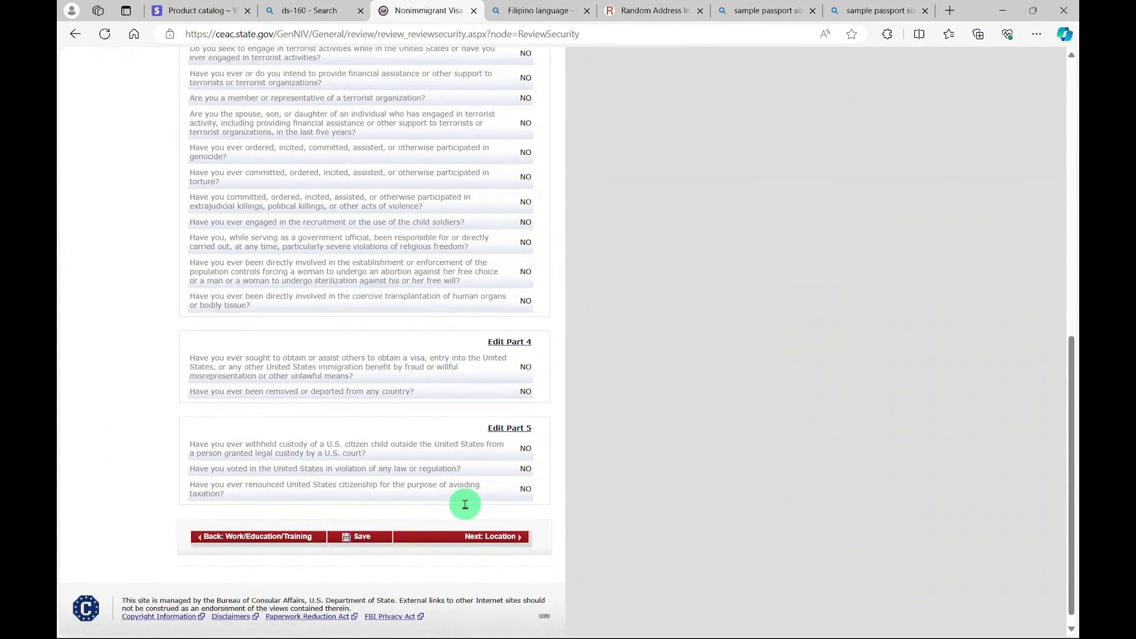
click(480, 523)
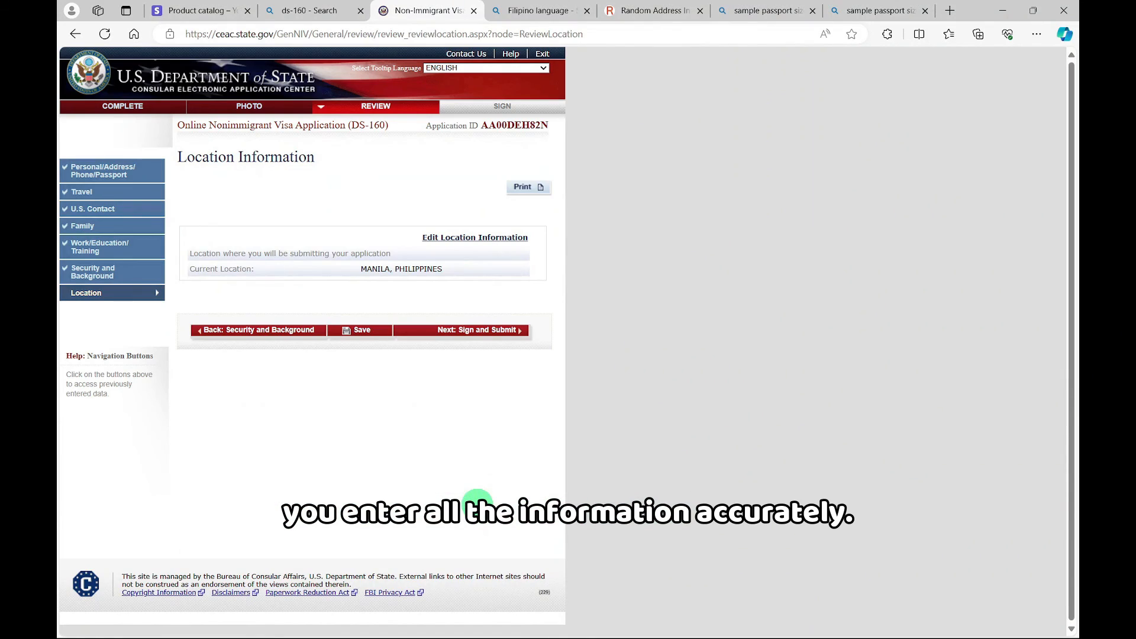
click(454, 332)
- Fill in the E-Signature section with the passport/travel document number and the verification code shown in the image
scroll(438, 337, down, 10)
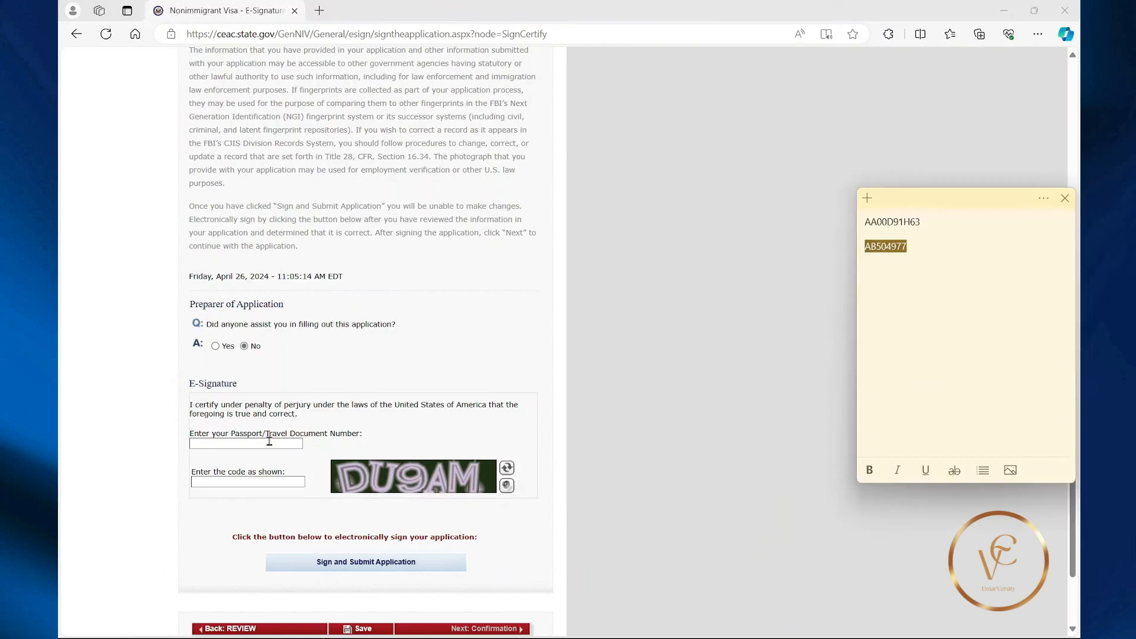
right_click(225, 443)
click(294, 271)
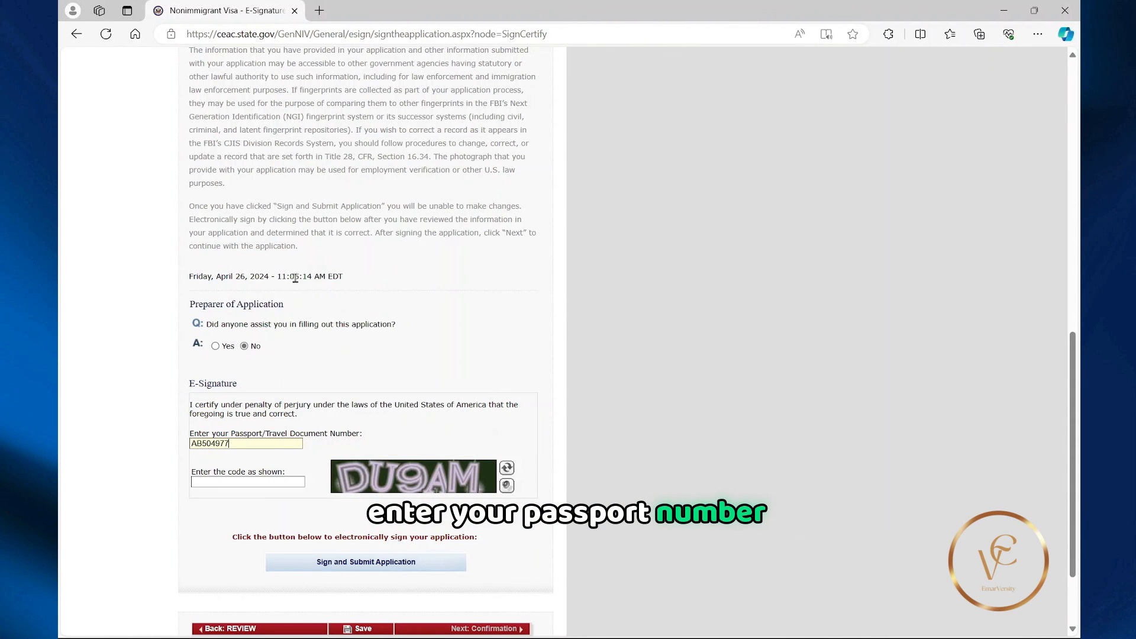
click(257, 480)
text(DU9AM)
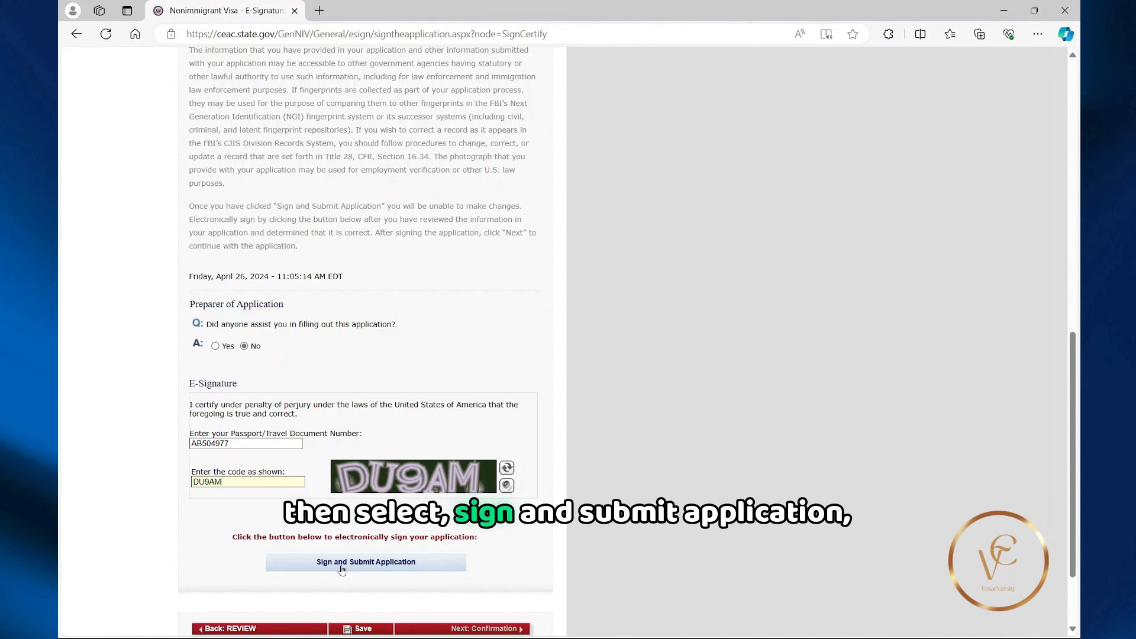
- Sign and submit the application, and proceed to the Confirmation page
click(342, 565)
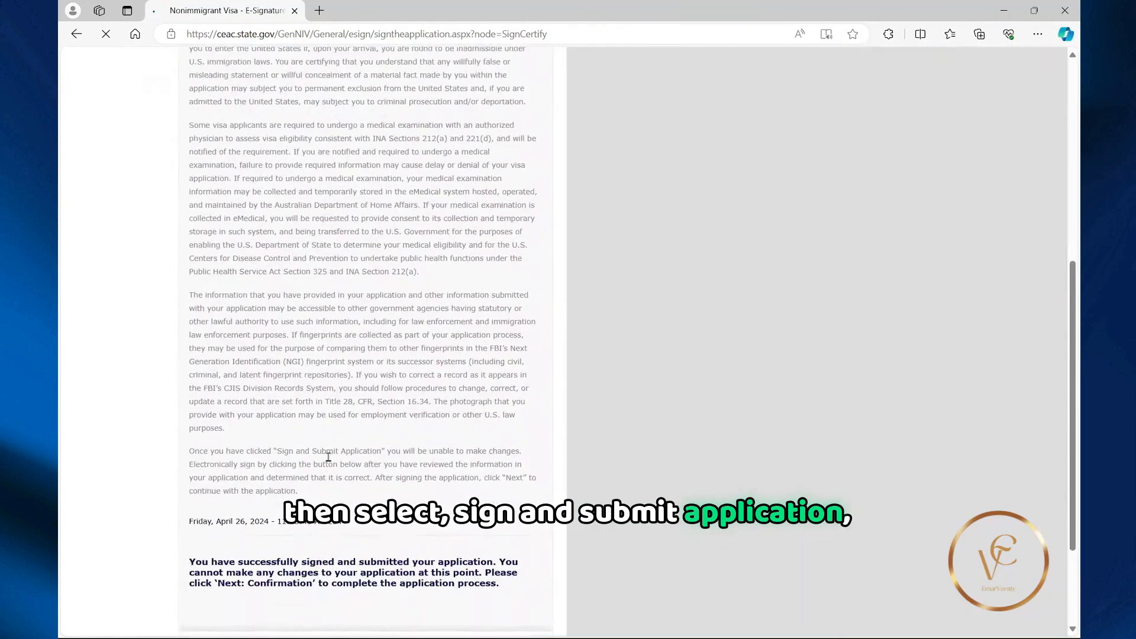
scroll(402, 497, down, 2)
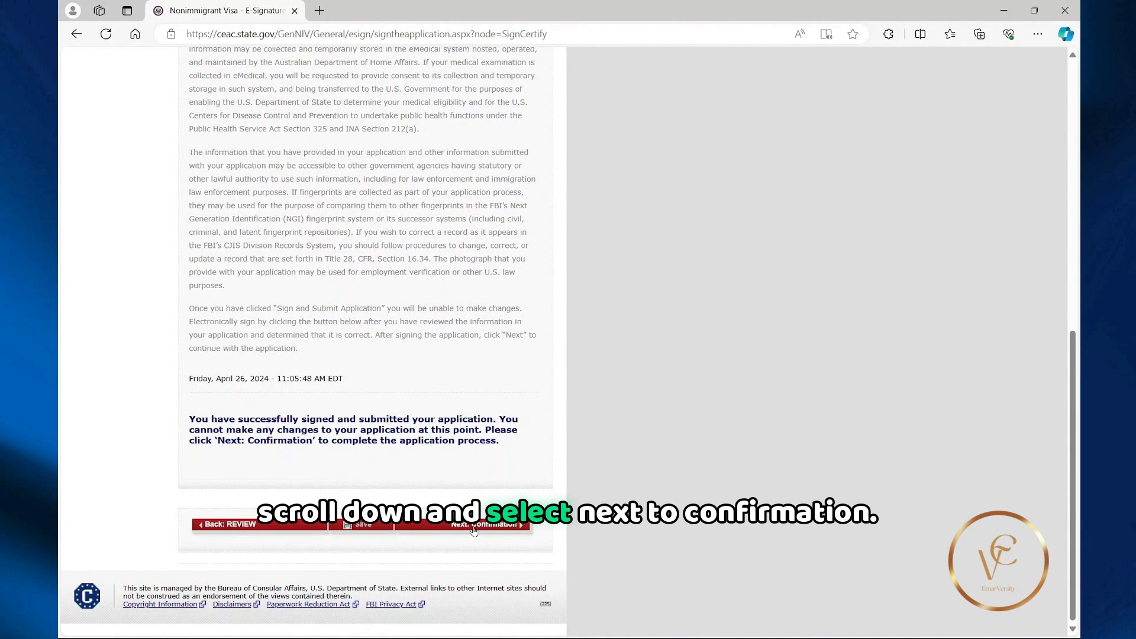
click(473, 526)
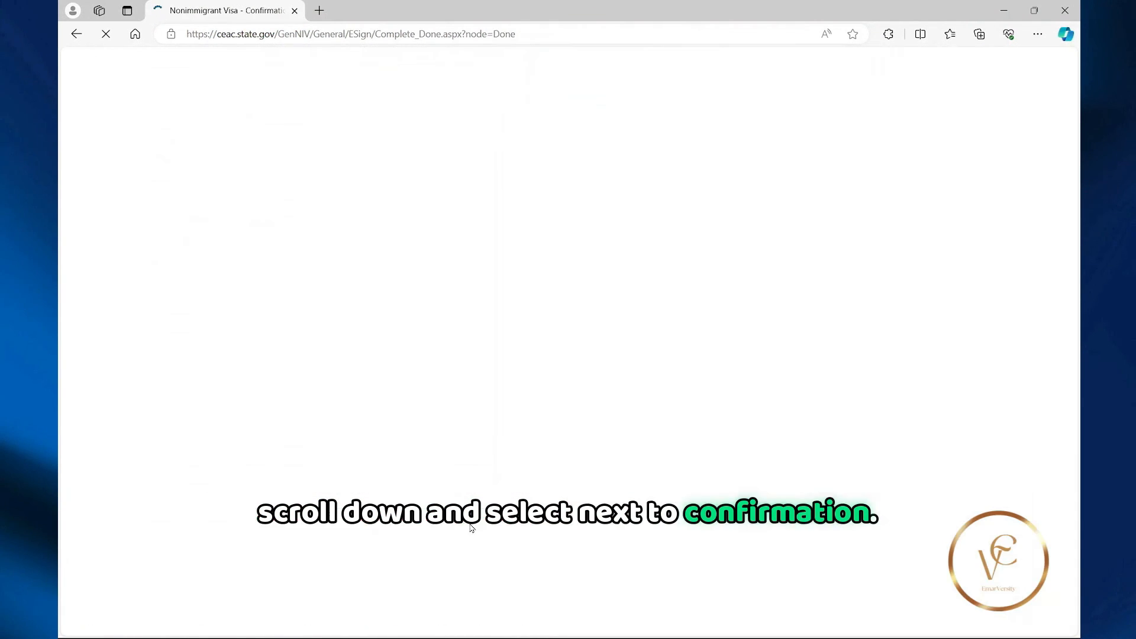